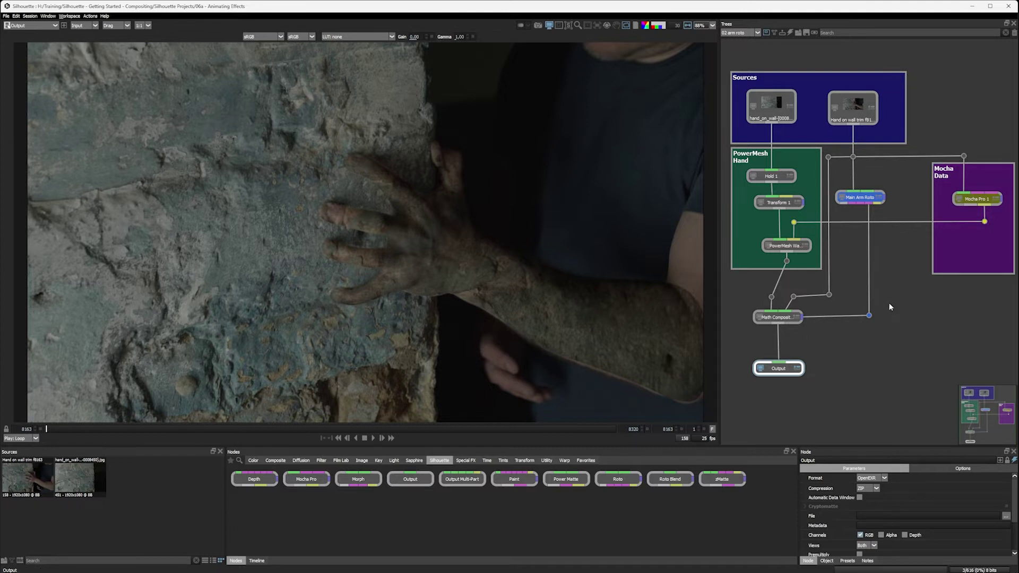
Play the zombie hand composite, scrub back, and stop on the first frame.
{"action": "key", "text": "space"}
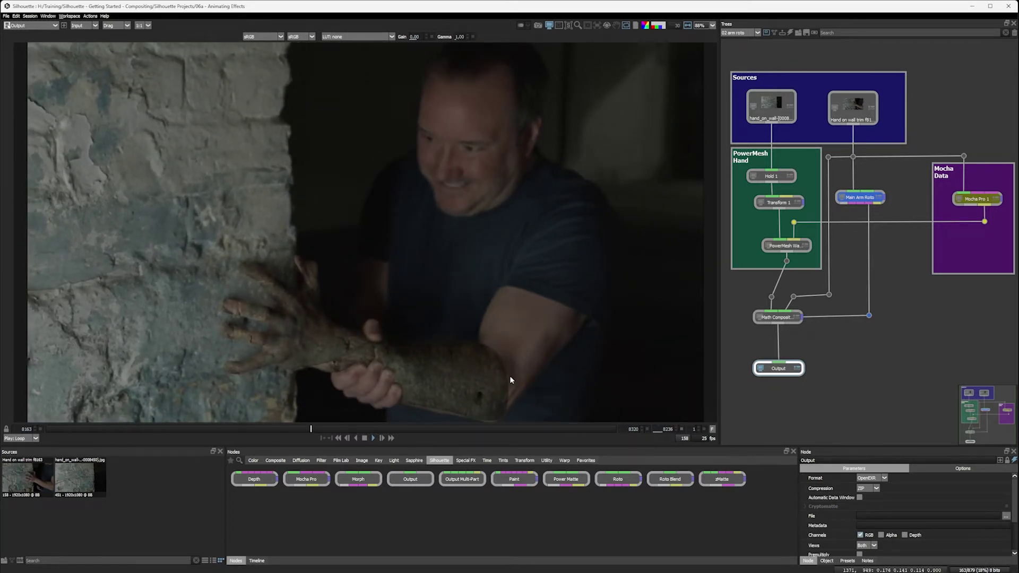
{"action": "left_click_drag", "start_coordinate": [311, 429], "coordinate": [369, 442]}
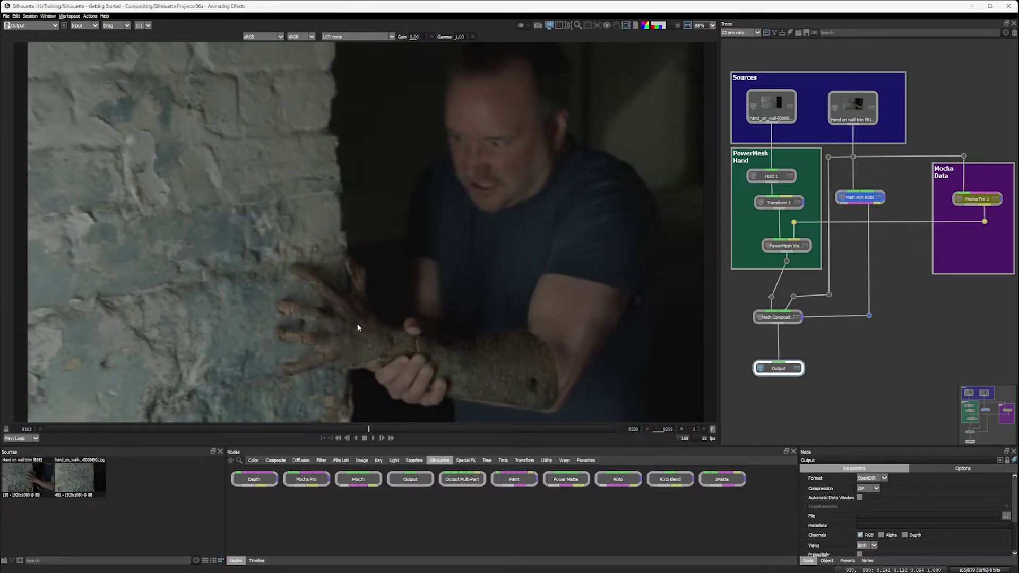
{"action": "key", "text": "Home"}
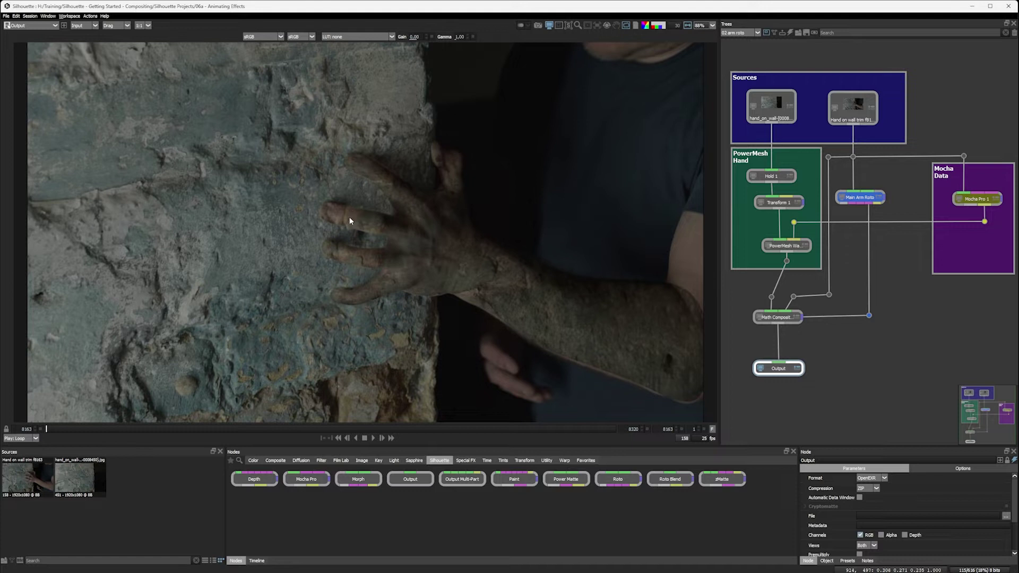
{"action": "key", "text": "space"}
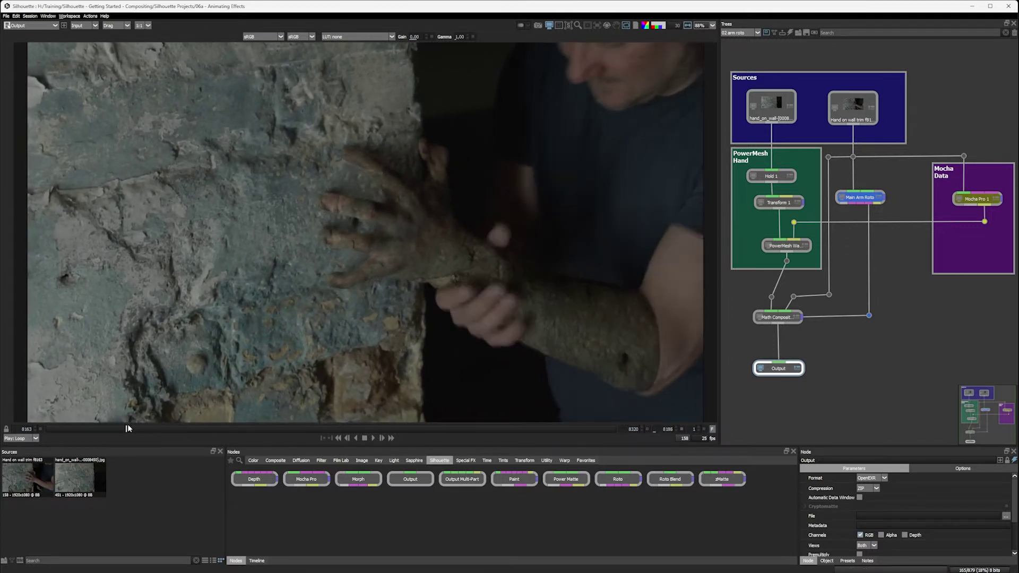
{"action": "key", "text": "space"}
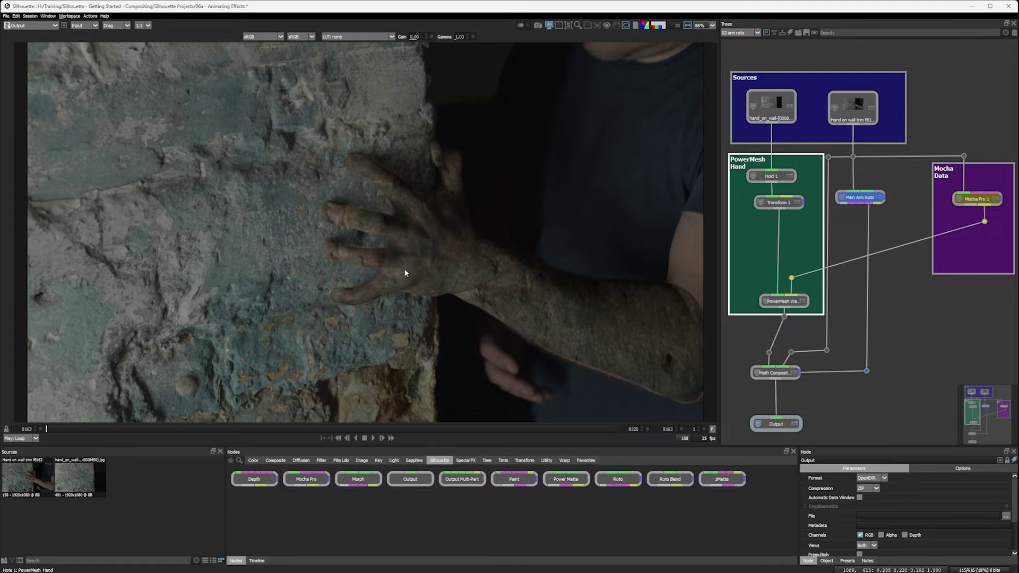
Browse the Sapphire node categories through Distort and Time to Sapphire Transitions.
{"action": "left_click", "coordinate": [414, 461]}
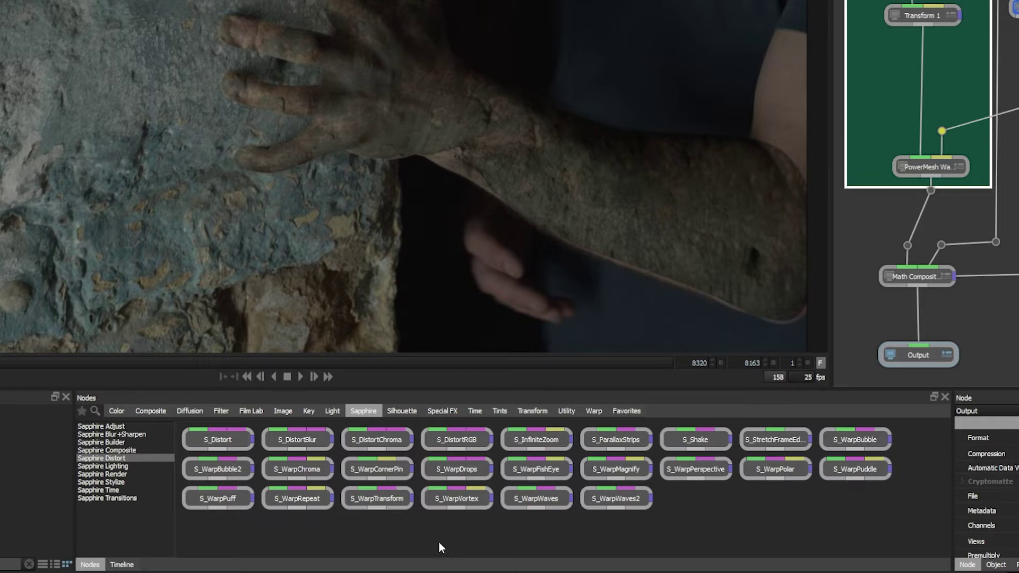
{"action": "left_click", "coordinate": [117, 499]}
{"action": "left_click", "coordinate": [104, 488]}
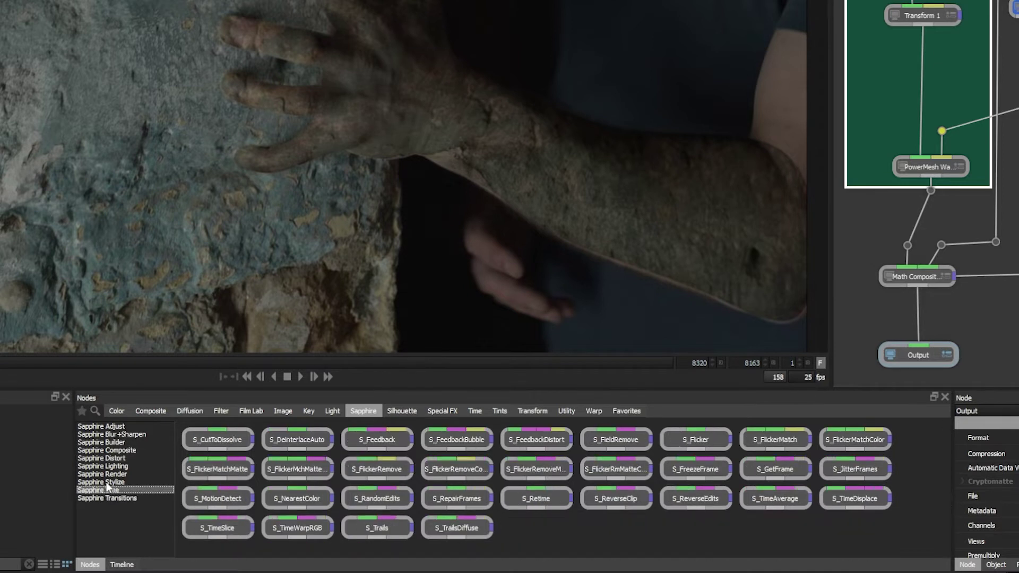
{"action": "left_click", "coordinate": [113, 497]}
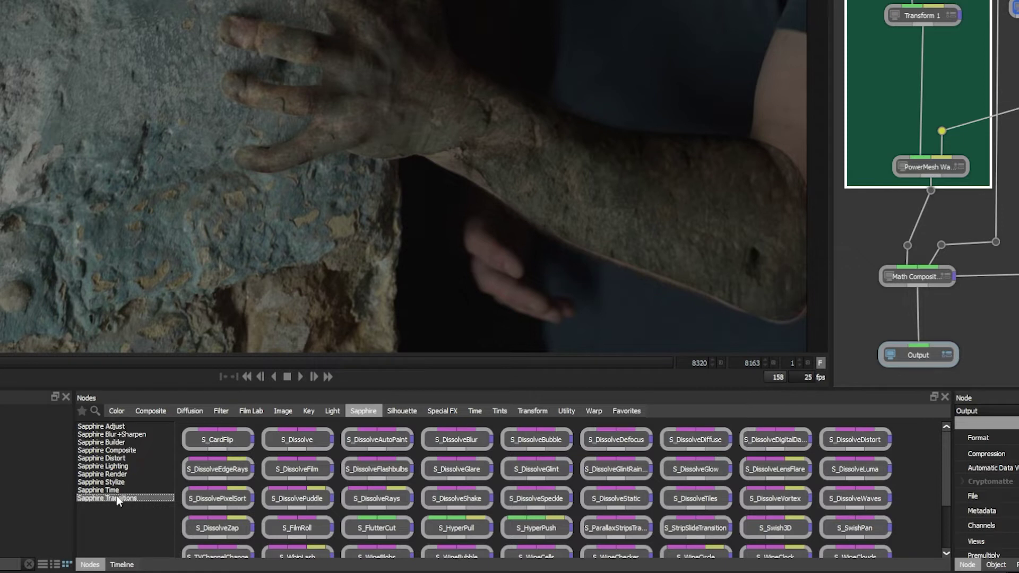
{"action": "left_click", "coordinate": [118, 500]}
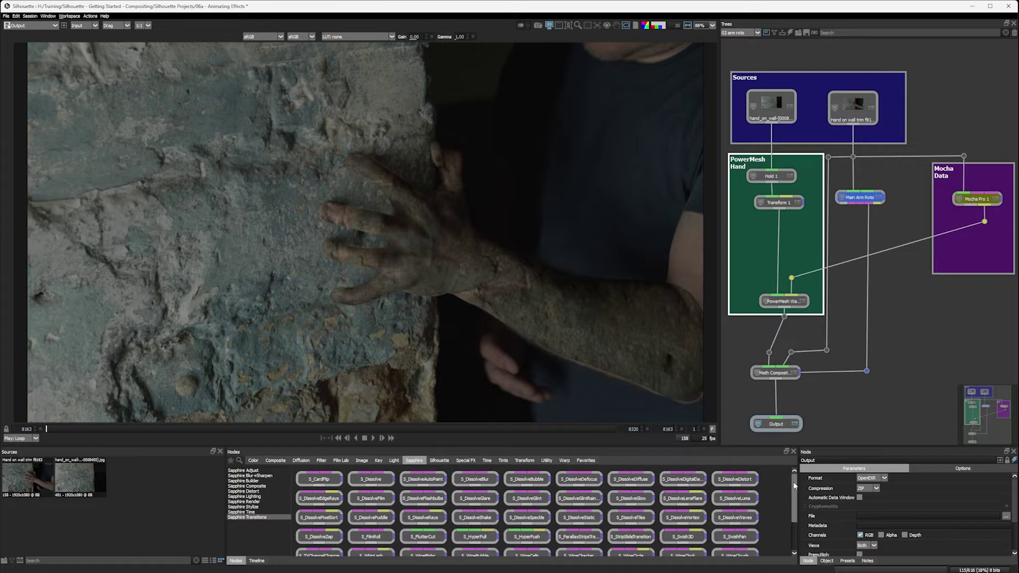
Drag an S_WipeClouds node and two Image-tab Color nodes into the node tree.
{"action": "scroll", "coordinate": [795, 485], "scroll_direction": "down", "scroll_amount": 3}
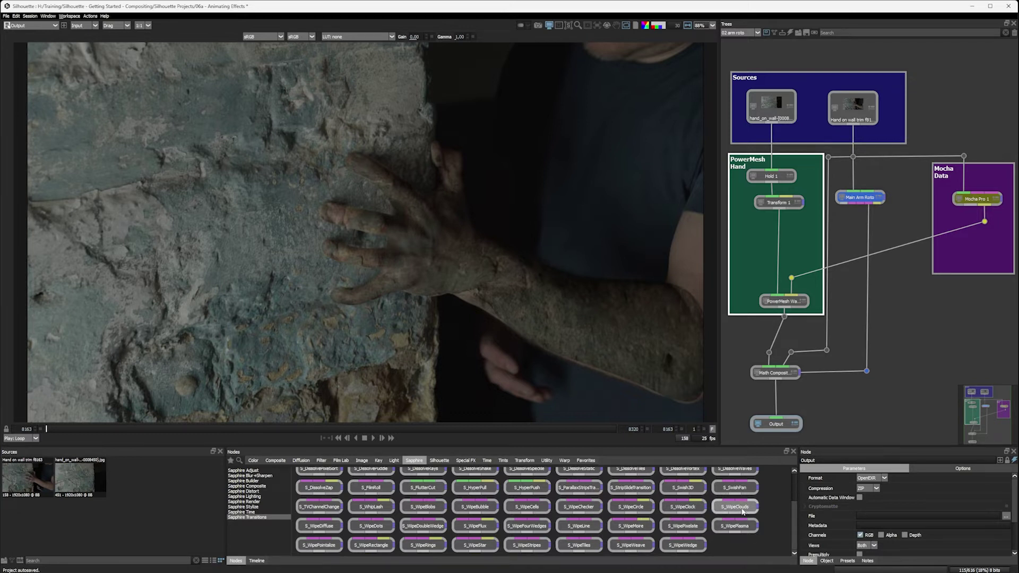
{"action": "left_click_drag", "start_coordinate": [743, 512], "coordinate": [932, 352]}
{"action": "left_click", "coordinate": [361, 461]}
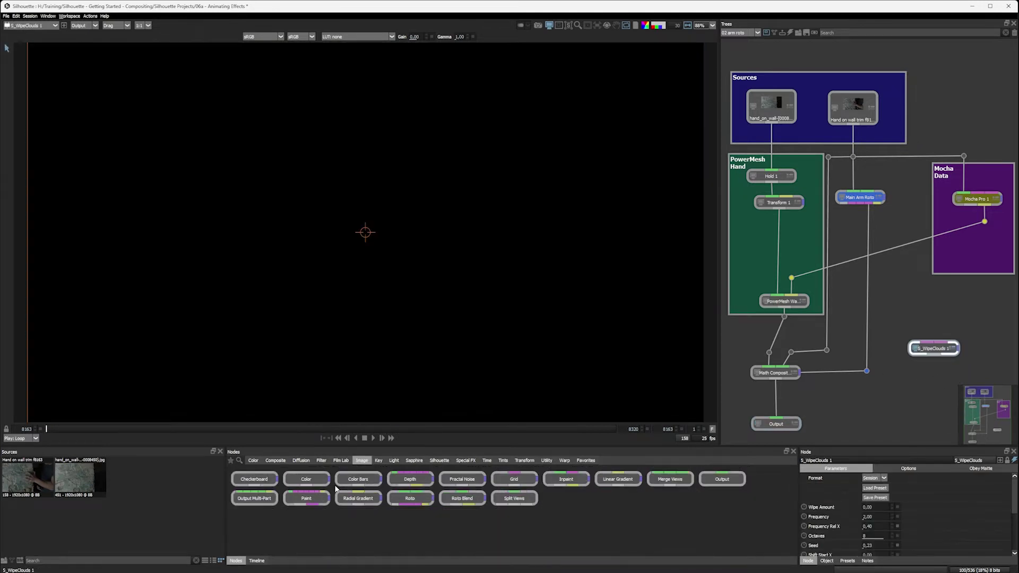
{"action": "left_click_drag", "start_coordinate": [306, 479], "coordinate": [978, 311]}
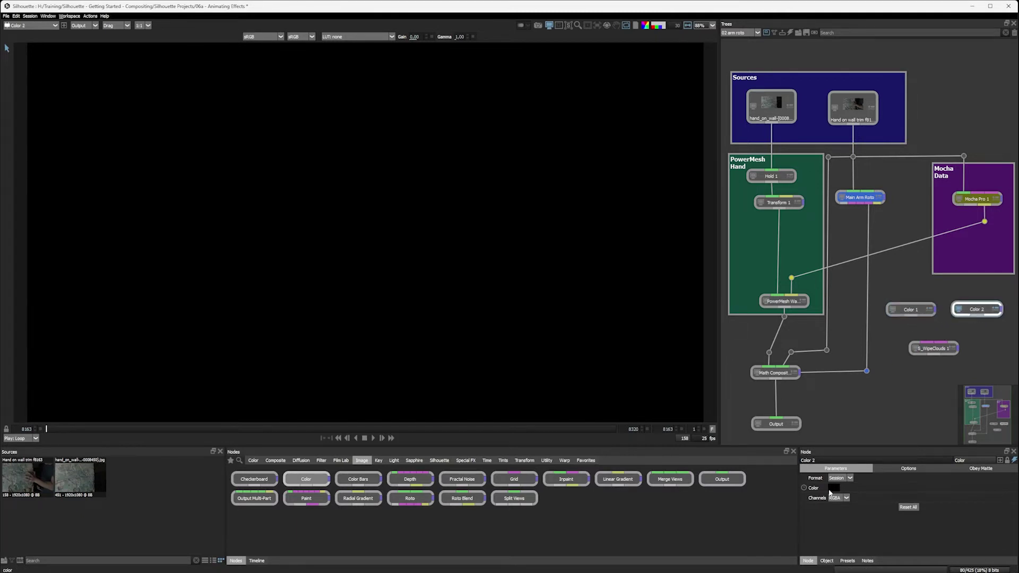
Colour Color 2 magenta and Color 1 light green.
{"action": "left_click", "coordinate": [833, 488]}
{"action": "left_click", "coordinate": [450, 282]}
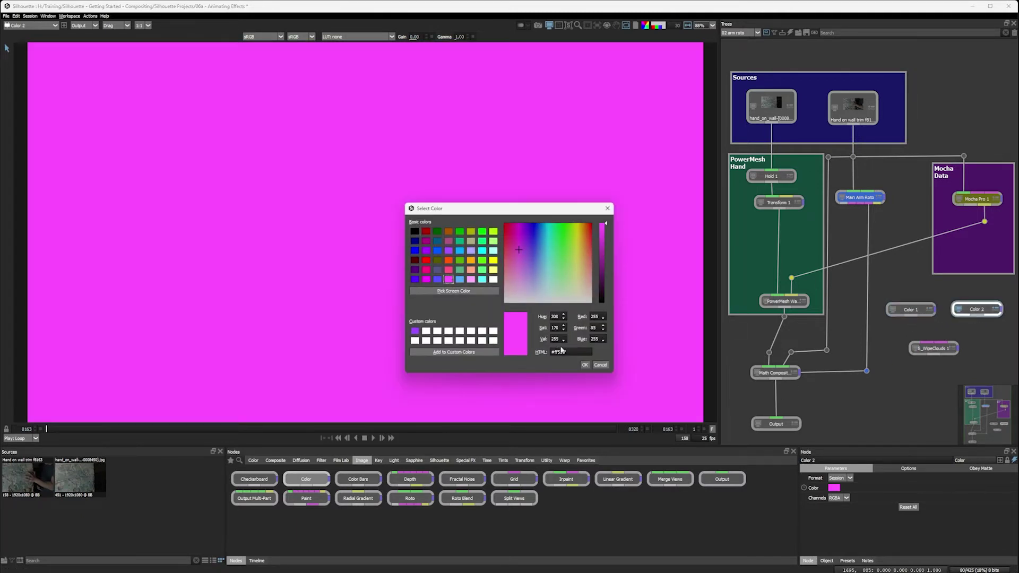
{"action": "left_click", "coordinate": [585, 365]}
{"action": "left_click", "coordinate": [909, 313]}
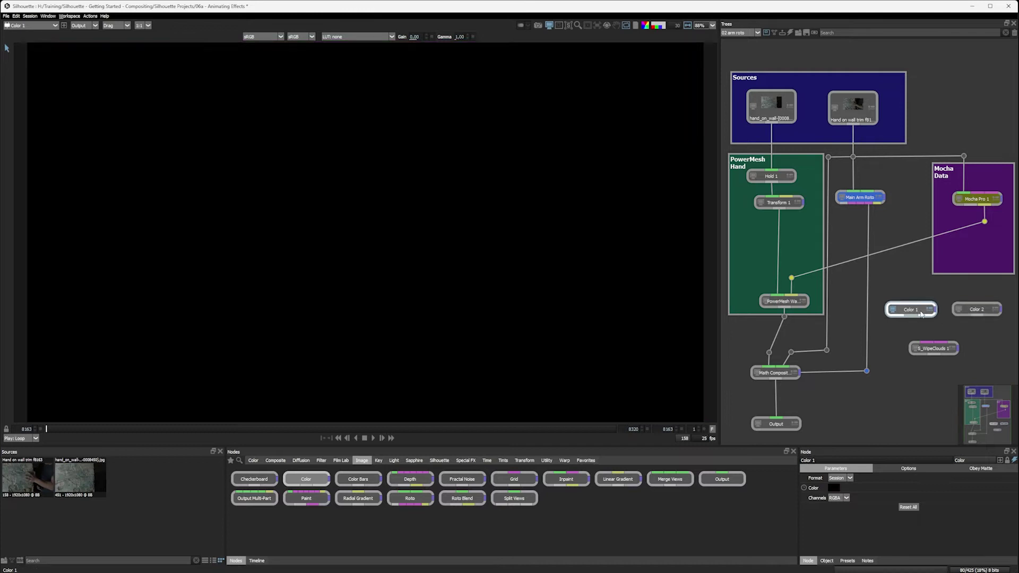
{"action": "left_click", "coordinate": [834, 488]}
{"action": "left_click", "coordinate": [481, 270]}
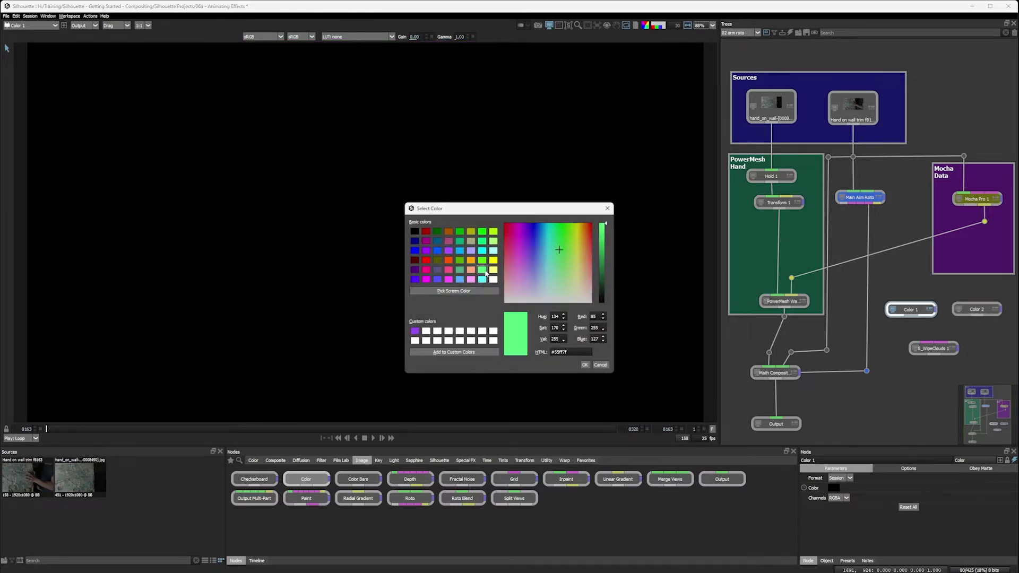
{"action": "left_click", "coordinate": [585, 365]}
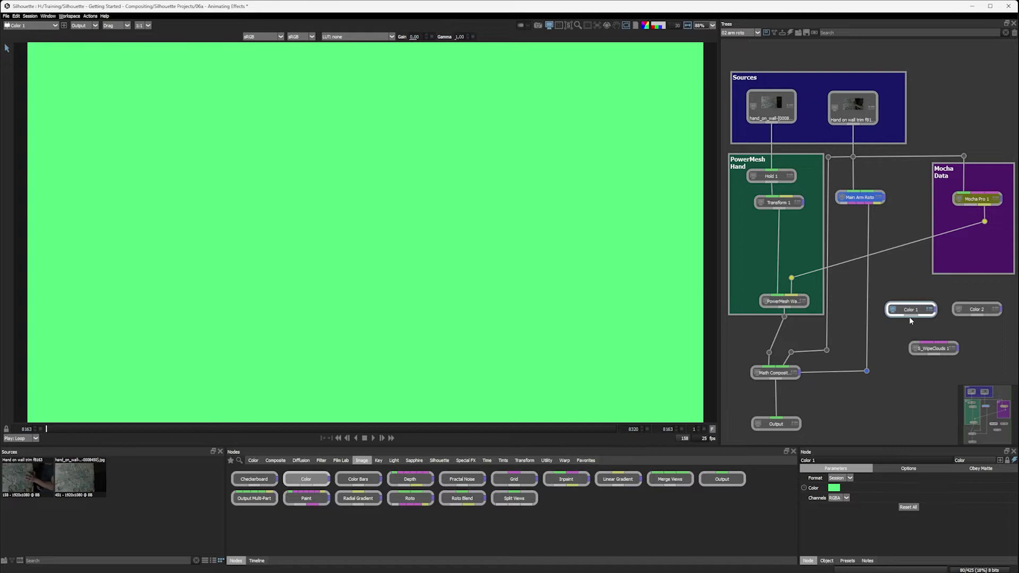
Wire both Color nodes into S_WipeClouds 1, set Wipe Amount to 0.70, and open its presets.
{"action": "left_click_drag", "start_coordinate": [911, 318], "coordinate": [928, 344]}
{"action": "left_click_drag", "start_coordinate": [977, 318], "coordinate": [943, 345]}
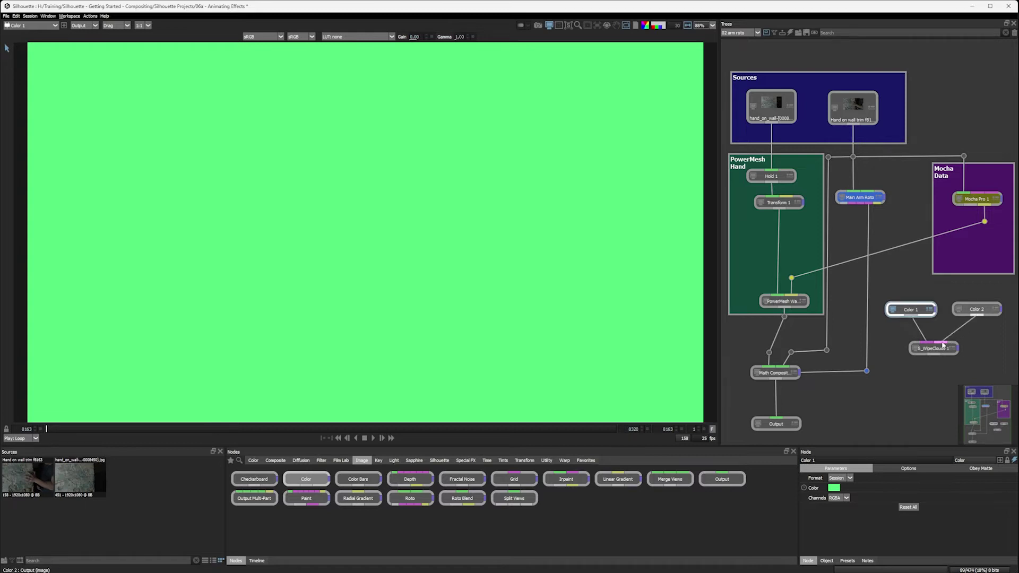
{"action": "left_click", "coordinate": [938, 348]}
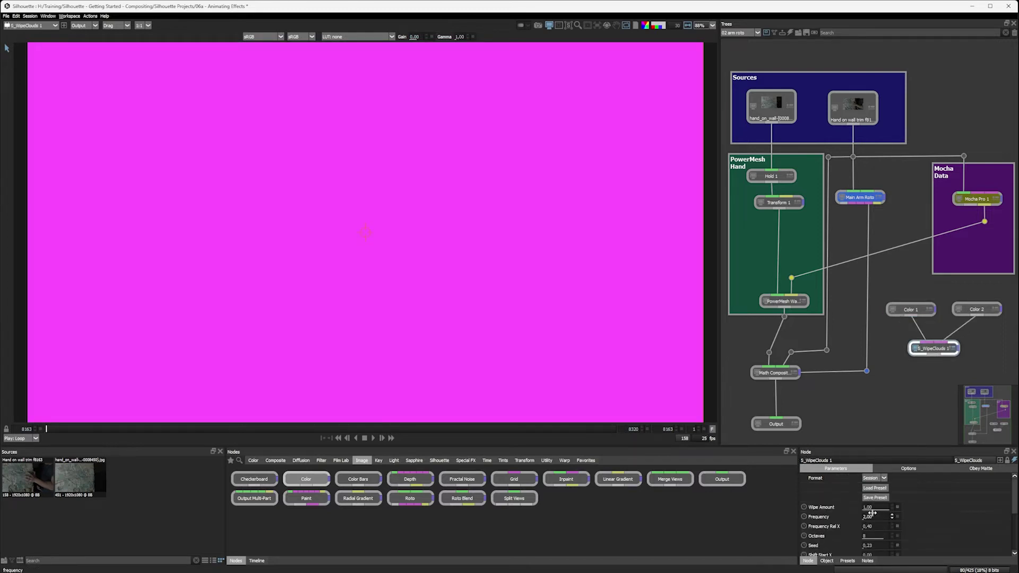
{"action": "left_click_drag", "start_coordinate": [872, 513], "coordinate": [838, 510]}
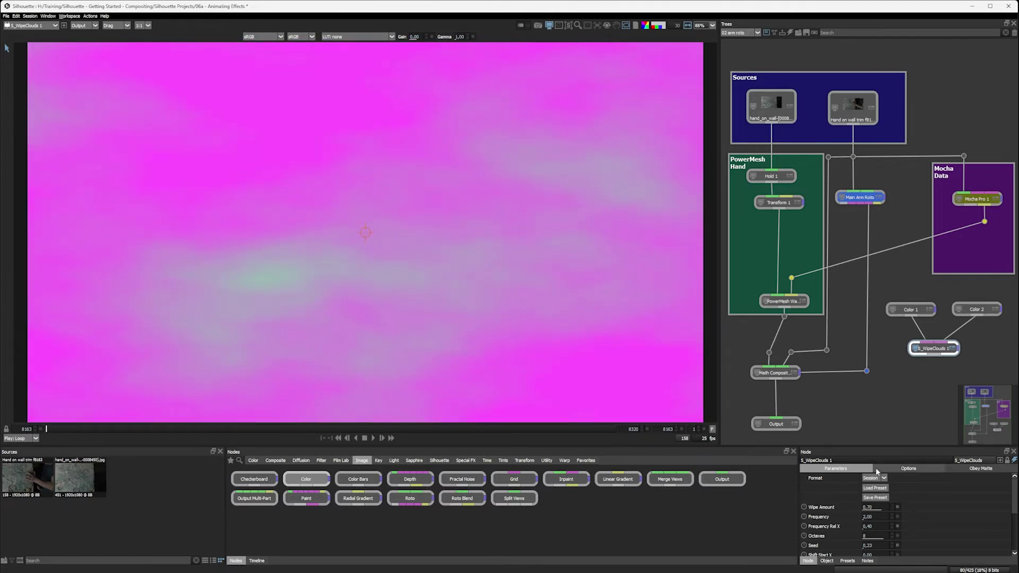
{"action": "left_click", "coordinate": [875, 489]}
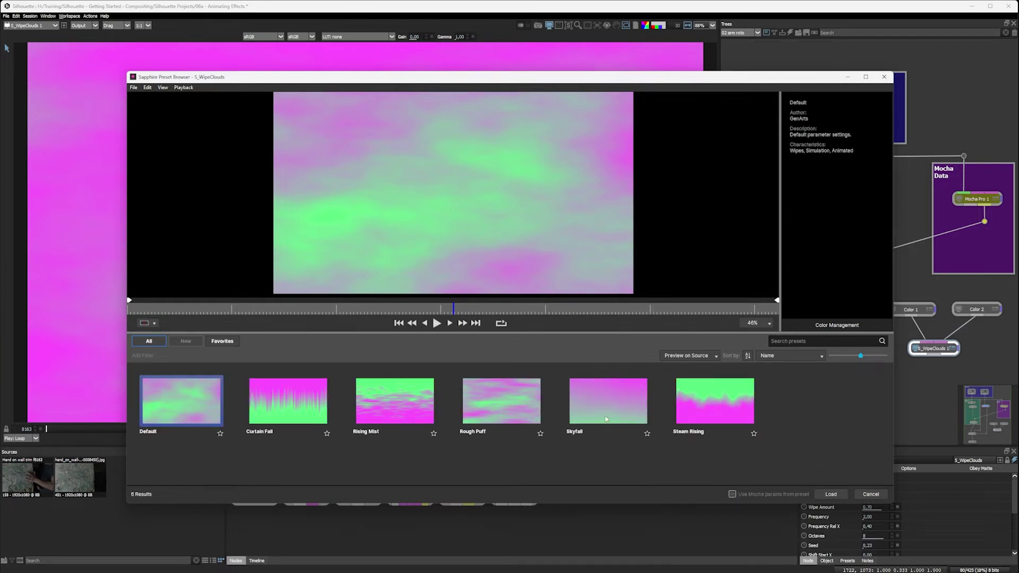
Preview the Rising Mist, Skyfall and Steam Rising presets, then load Steam Rising.
{"action": "left_click", "coordinate": [372, 402]}
{"action": "left_click", "coordinate": [393, 308]}
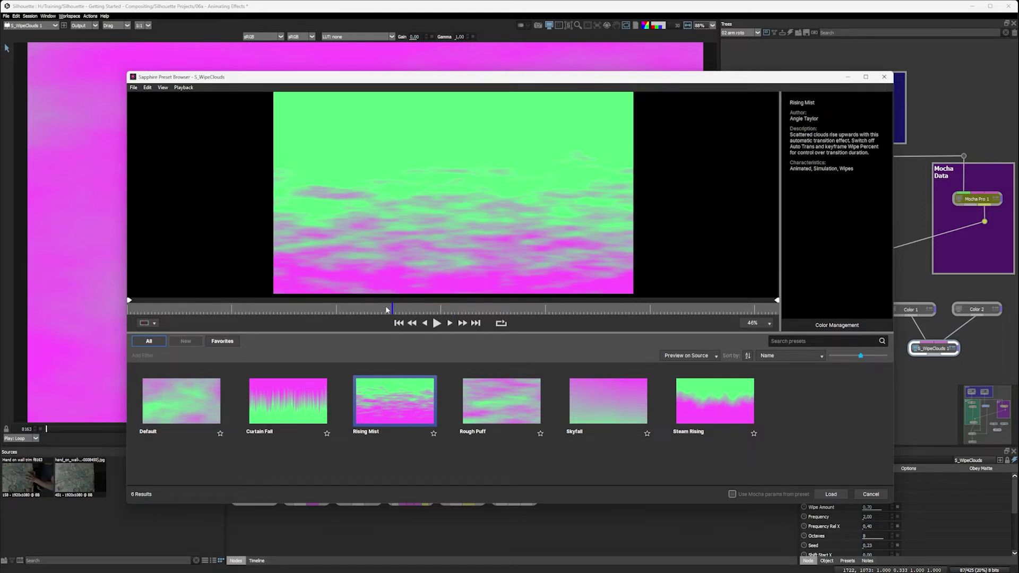
{"action": "left_click_drag", "start_coordinate": [393, 308], "coordinate": [481, 307]}
{"action": "key", "text": "Right"}
{"action": "key", "text": "Right"}
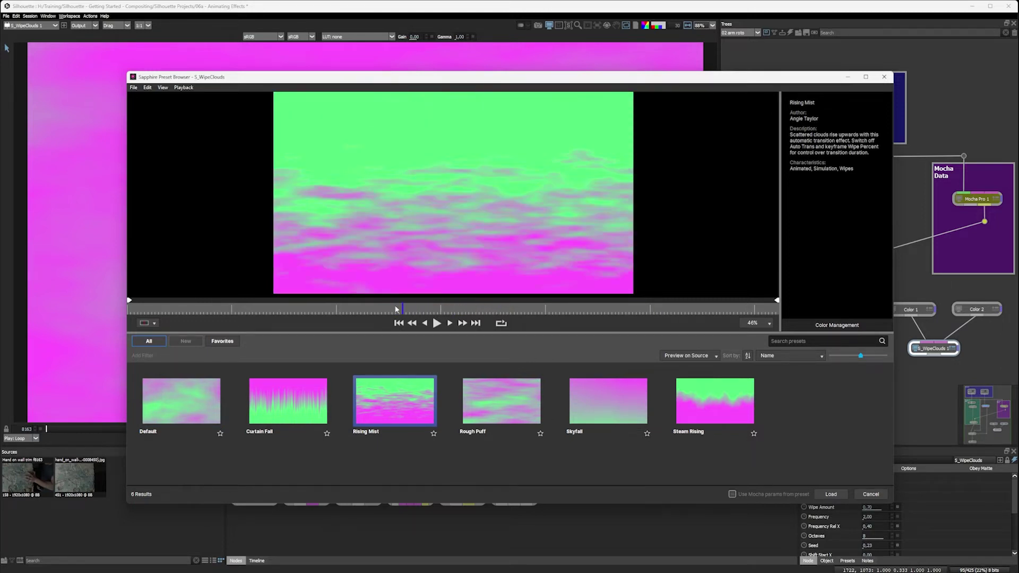
{"action": "left_click_drag", "start_coordinate": [414, 307], "coordinate": [441, 307]}
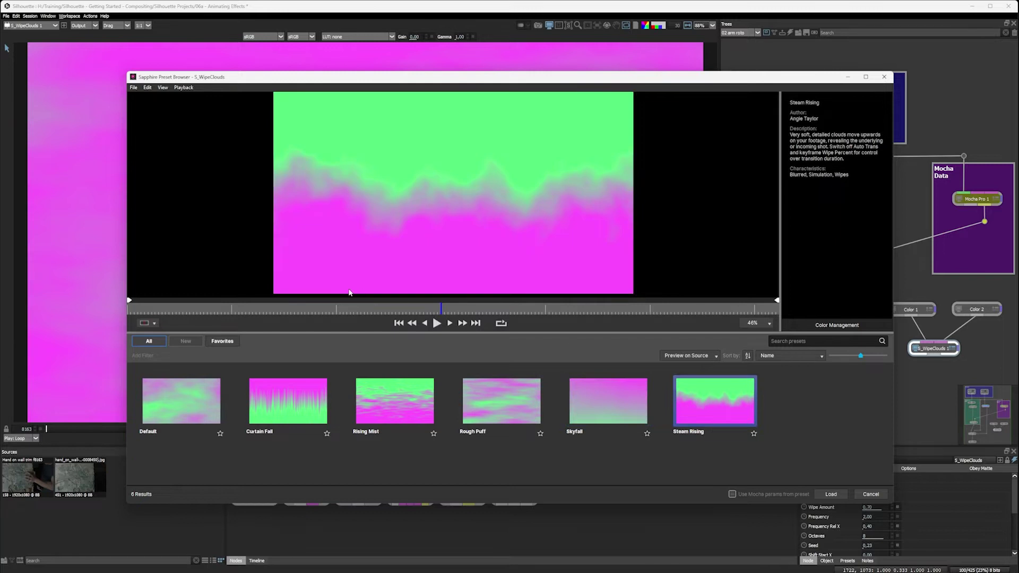
{"action": "left_click_drag", "start_coordinate": [322, 305], "coordinate": [417, 308]}
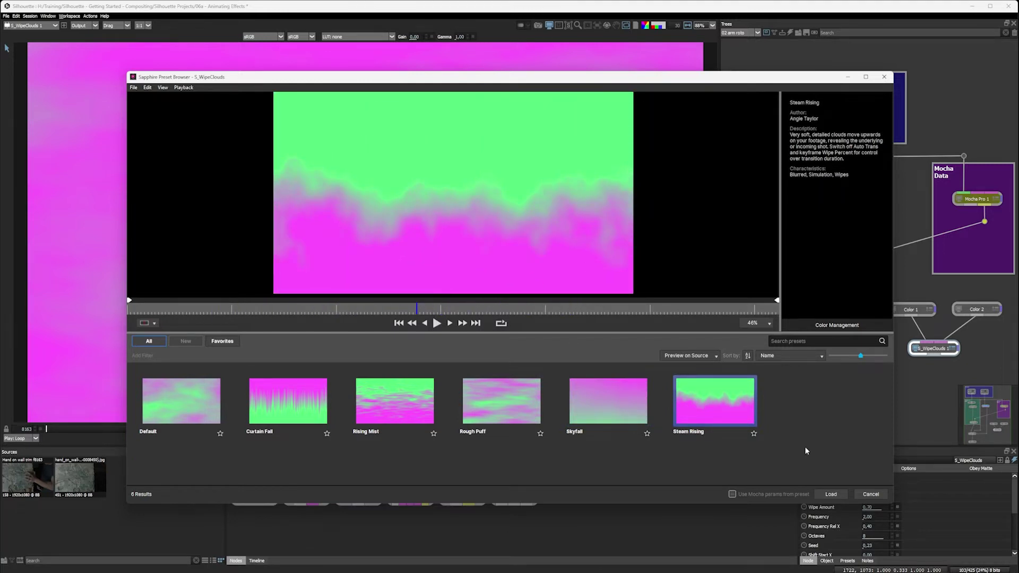
{"action": "left_click", "coordinate": [832, 494]}
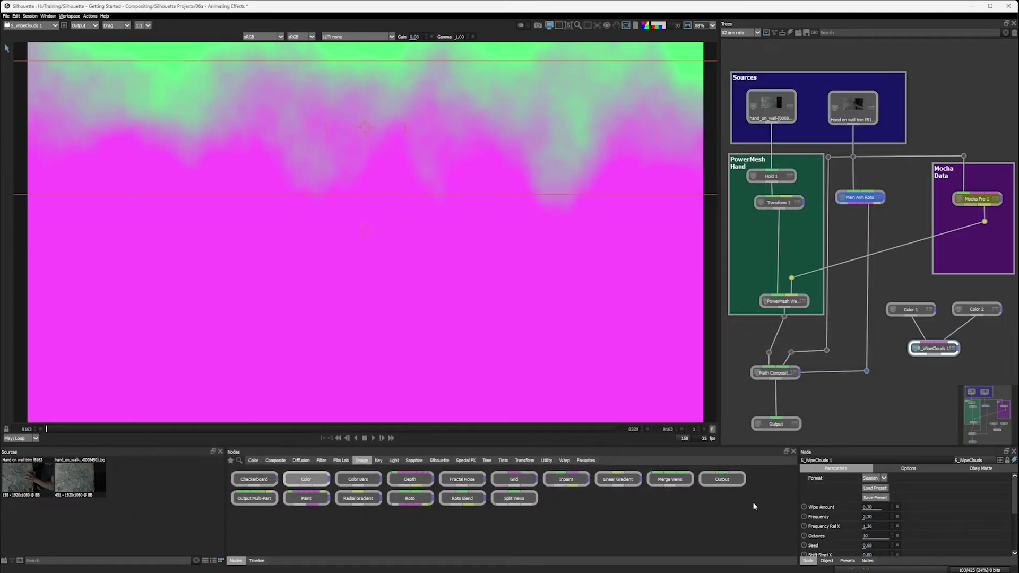
Set Wipe Amount to 0.45 and drag Grad Angle down from 90 to 11.
{"action": "mouse_move", "coordinate": [867, 508]}
{"action": "left_mouse_down"}
{"action": "mouse_move", "coordinate": [852, 507]}
{"action": "mouse_move", "coordinate": [869, 501]}
{"action": "left_mouse_up"}
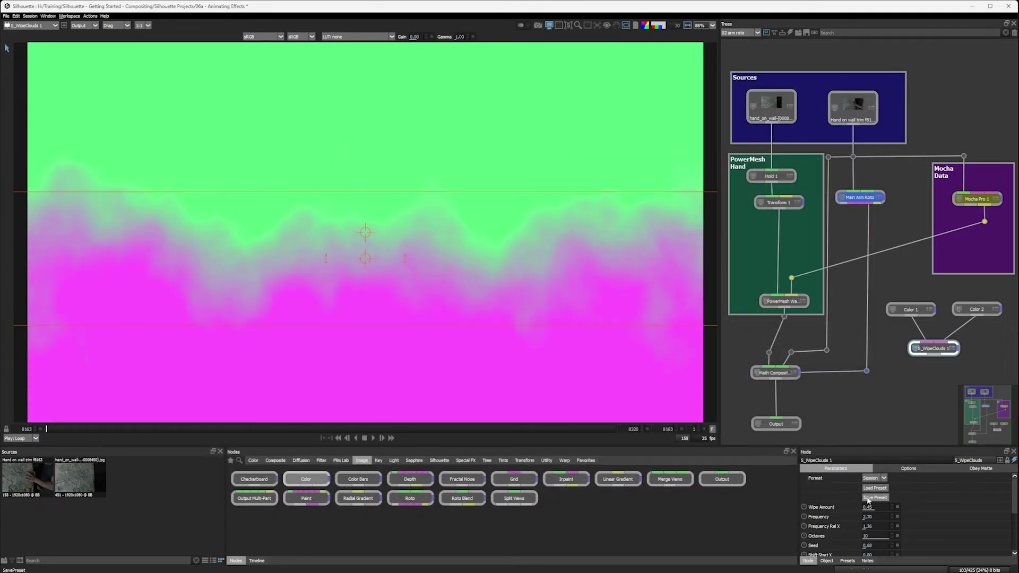
{"action": "left_click_drag", "start_coordinate": [1016, 500], "coordinate": [1016, 507]}
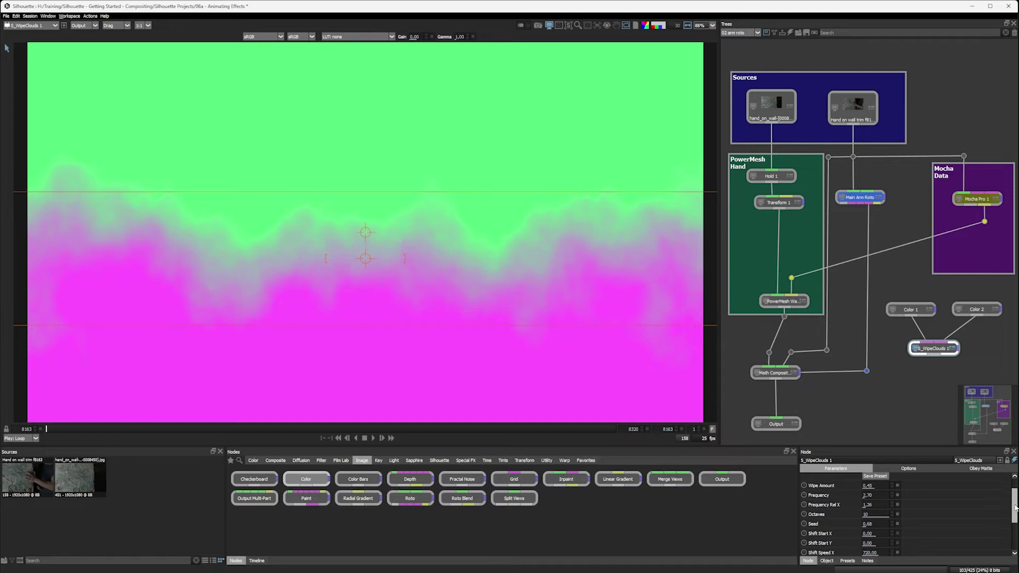
{"action": "scroll", "coordinate": [840, 509], "scroll_direction": "down", "scroll_amount": 3}
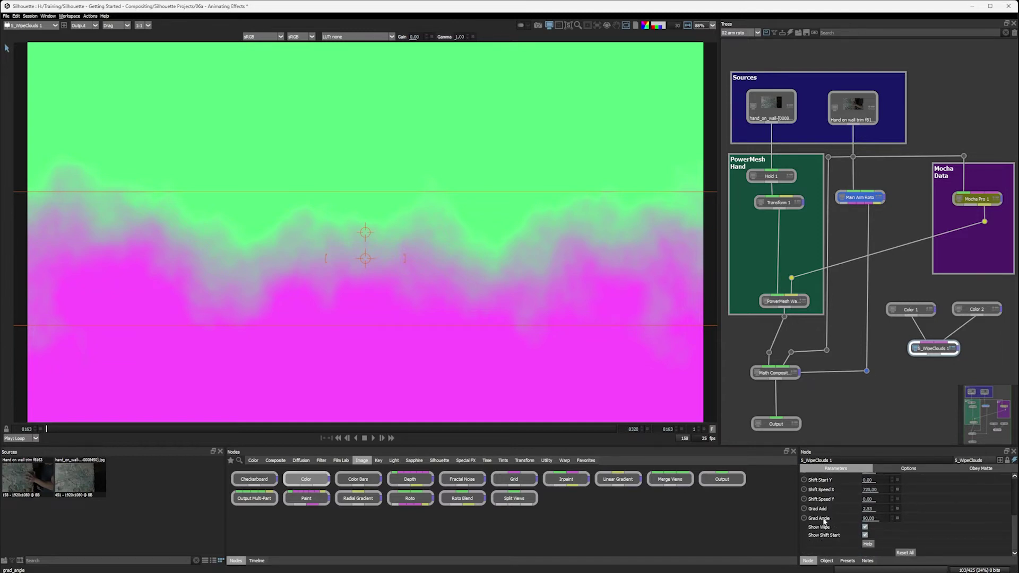
{"action": "left_click_drag", "start_coordinate": [877, 518], "coordinate": [866, 490]}
{"action": "scroll", "coordinate": [1014, 524], "scroll_direction": "up", "scroll_amount": 3}
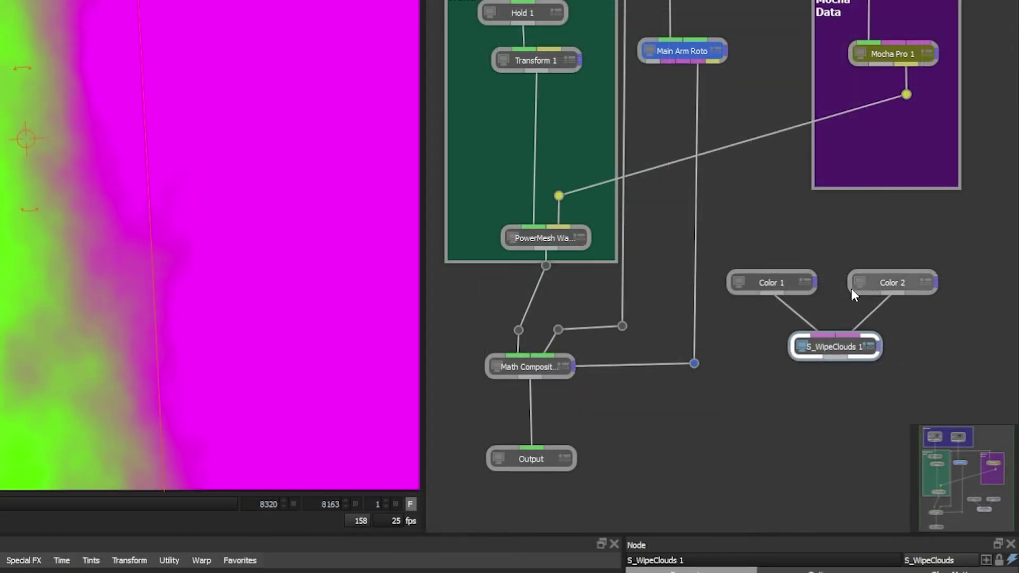
Drop S_WipeClouds 1 between Transform 1 and PowerMesh Warp, with Wipe Amount at 0.53.
{"action": "left_click_drag", "start_coordinate": [831, 339], "coordinate": [836, 377]}
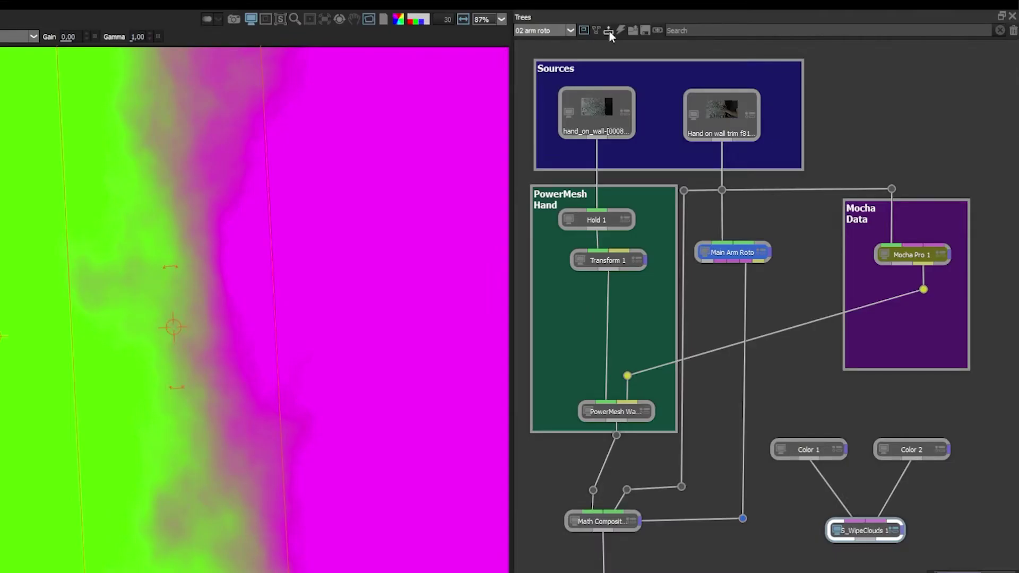
{"action": "left_click", "coordinate": [608, 30]}
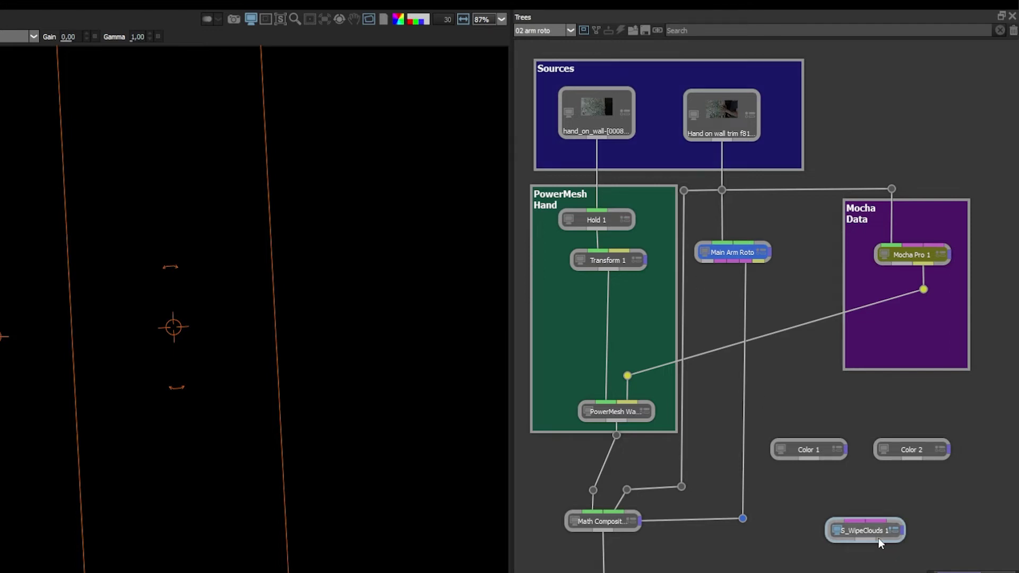
{"action": "left_click_drag", "start_coordinate": [871, 533], "coordinate": [609, 308]}
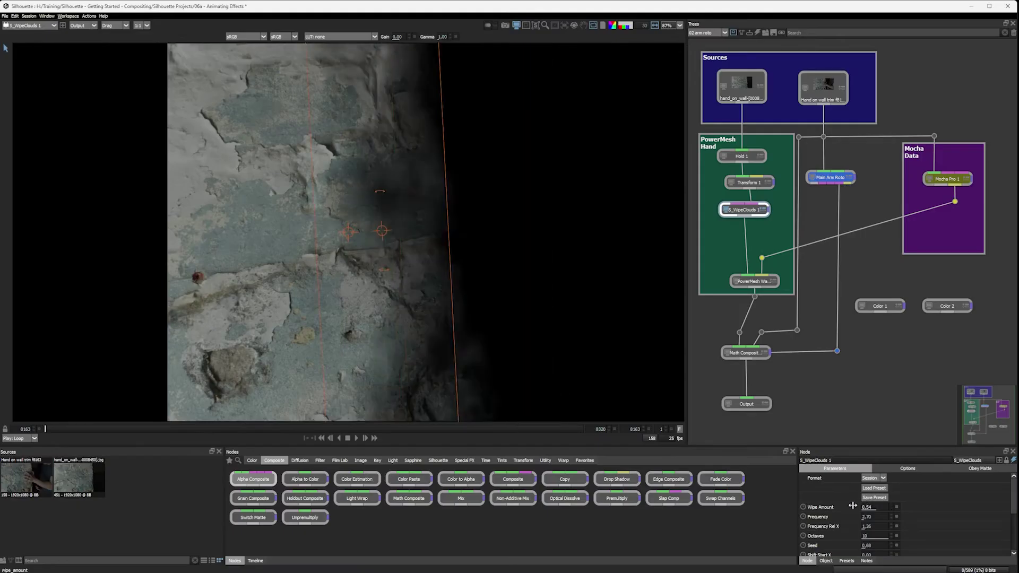
{"action": "mouse_move", "coordinate": [853, 505]}
{"action": "left_mouse_down"}
{"action": "mouse_move", "coordinate": [865, 505]}
{"action": "mouse_move", "coordinate": [854, 504]}
{"action": "left_mouse_up"}
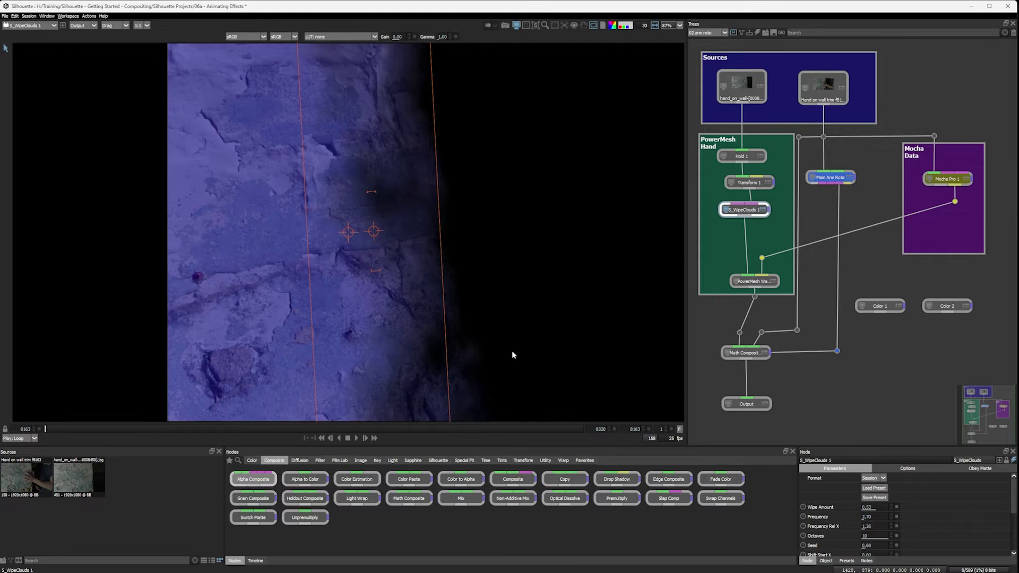
Nudge Wipe Amount to 0.57 and reposition the S_WipeClouds 1 node in the tree.
{"action": "left_click_drag", "start_coordinate": [869, 507], "coordinate": [876, 507]}
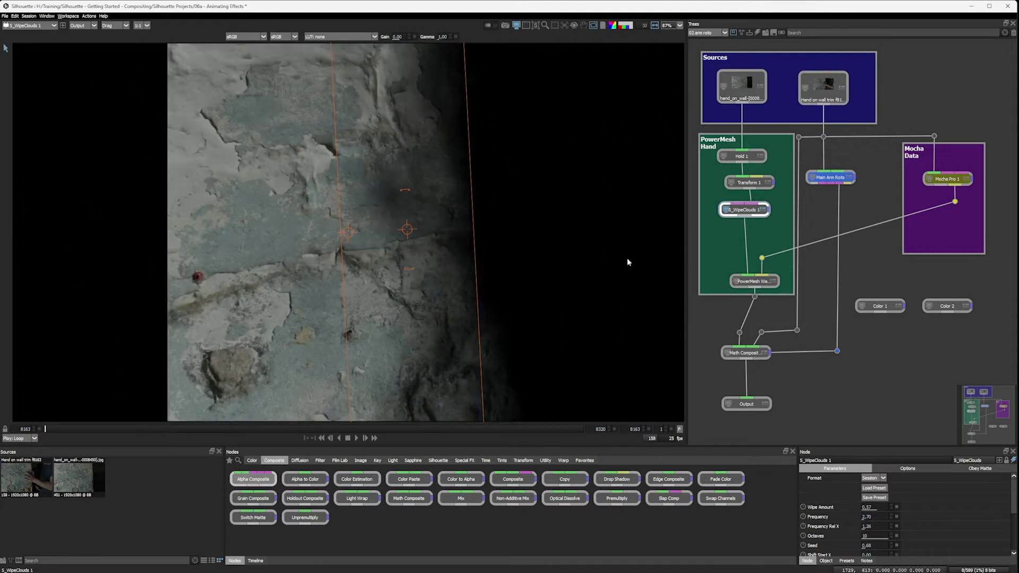
{"action": "left_click_drag", "start_coordinate": [750, 216], "coordinate": [752, 214]}
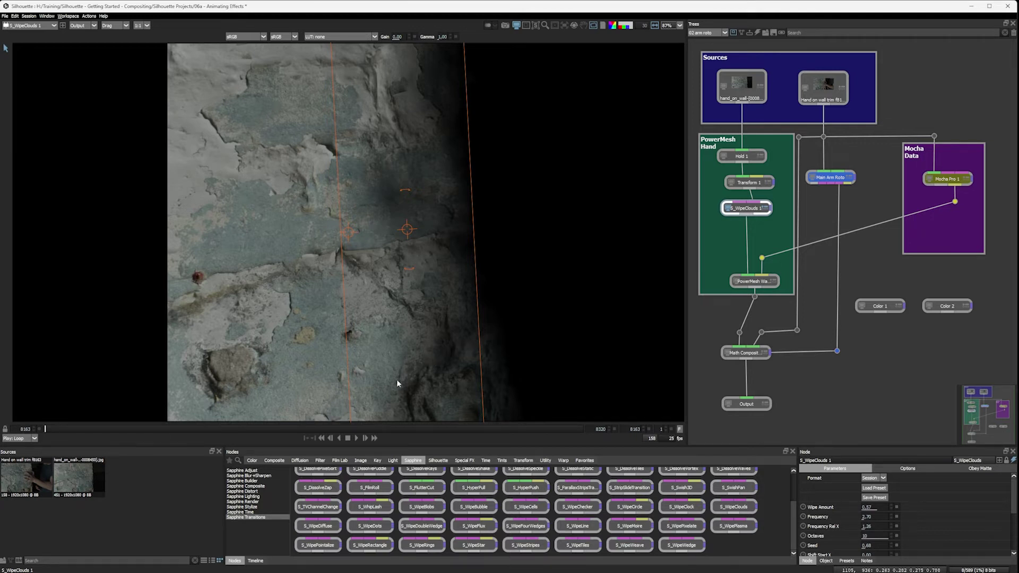
Insert Crop 1 below S_WipeClouds 1, try a bottom crop of 60, then reset it to 0.
{"action": "left_click", "coordinate": [524, 460]}
{"action": "left_click", "coordinate": [304, 479]}
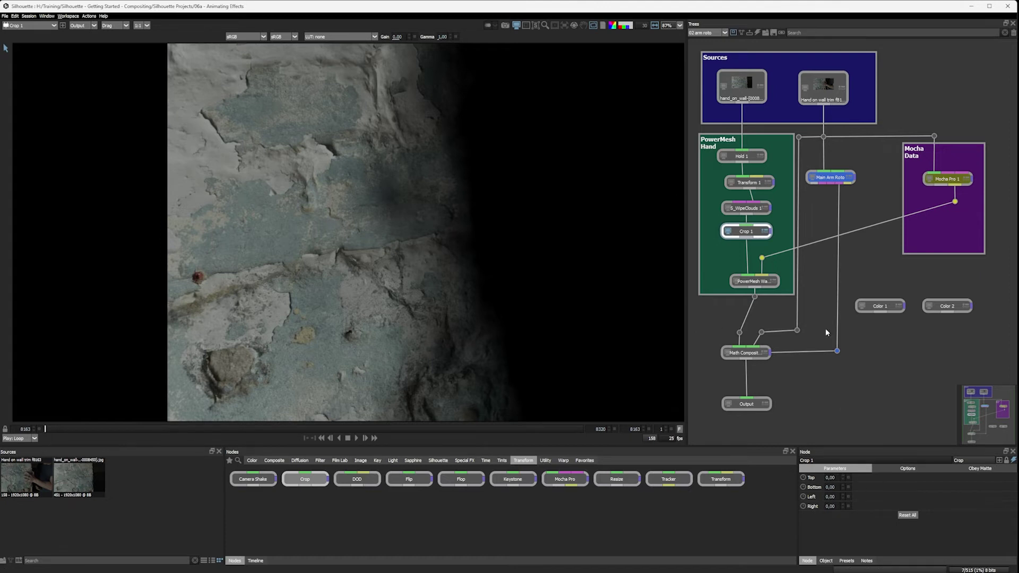
{"action": "key", "text": "shift+a"}
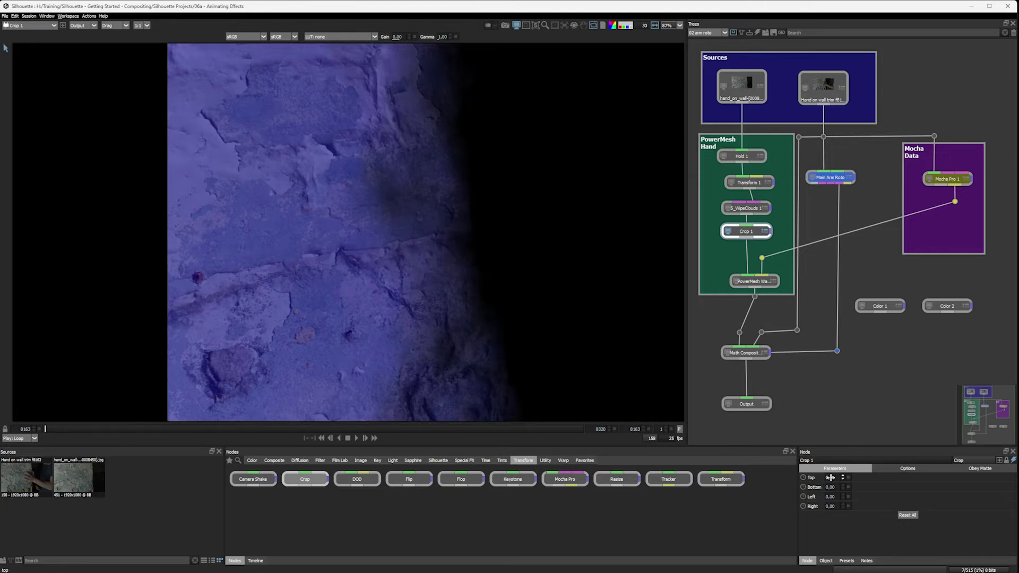
{"action": "mouse_move", "coordinate": [835, 478]}
{"action": "left_mouse_down"}
{"action": "mouse_move", "coordinate": [844, 505]}
{"action": "mouse_move", "coordinate": [831, 506]}
{"action": "mouse_move", "coordinate": [840, 486]}
{"action": "mouse_move", "coordinate": [831, 486]}
{"action": "mouse_move", "coordinate": [842, 488]}
{"action": "left_mouse_up"}
{"action": "left_click", "coordinate": [841, 488]}
{"action": "left_click", "coordinate": [841, 487]}
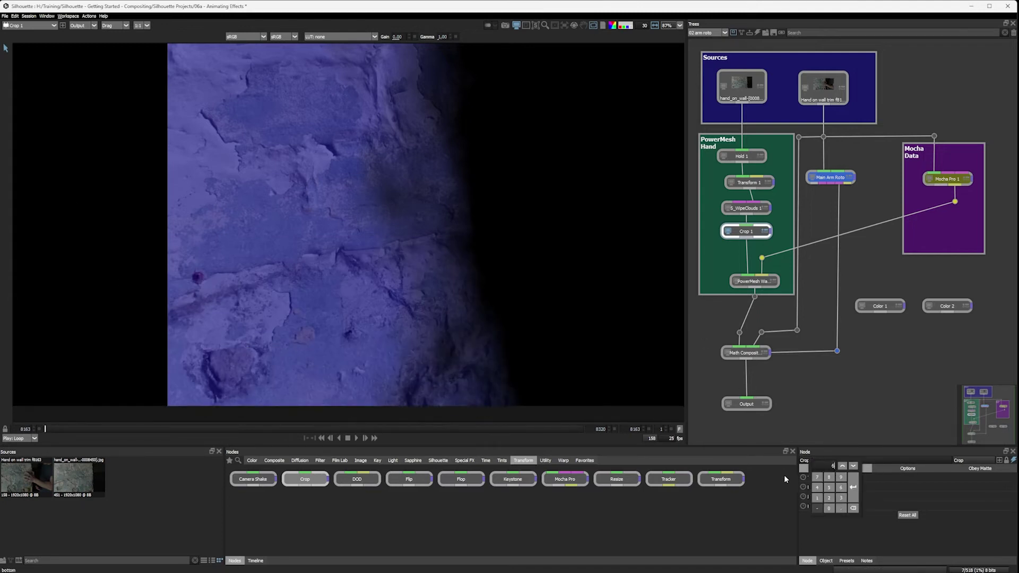
{"action": "left_click", "coordinate": [853, 487]}
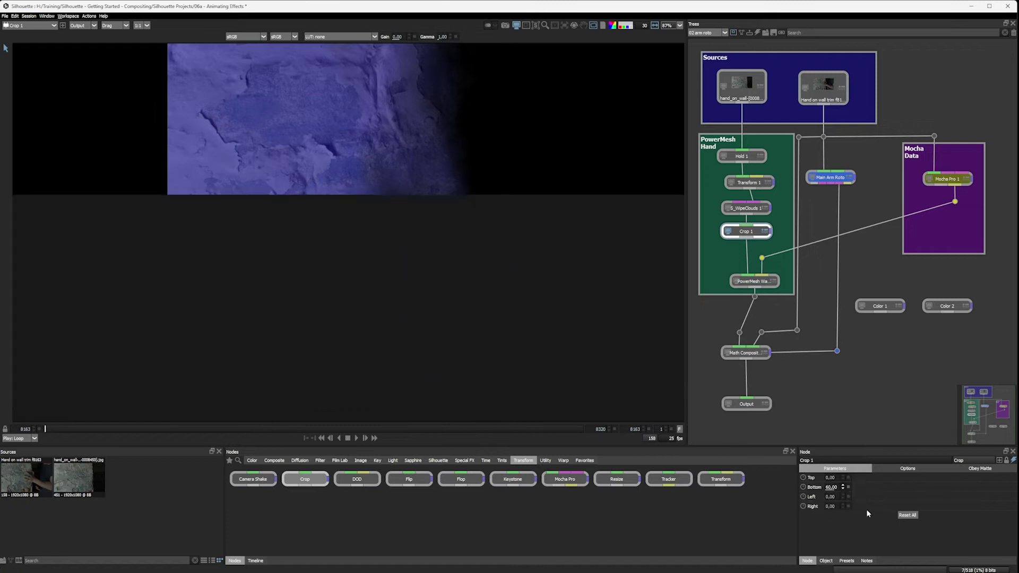
{"action": "left_click", "coordinate": [822, 487]}
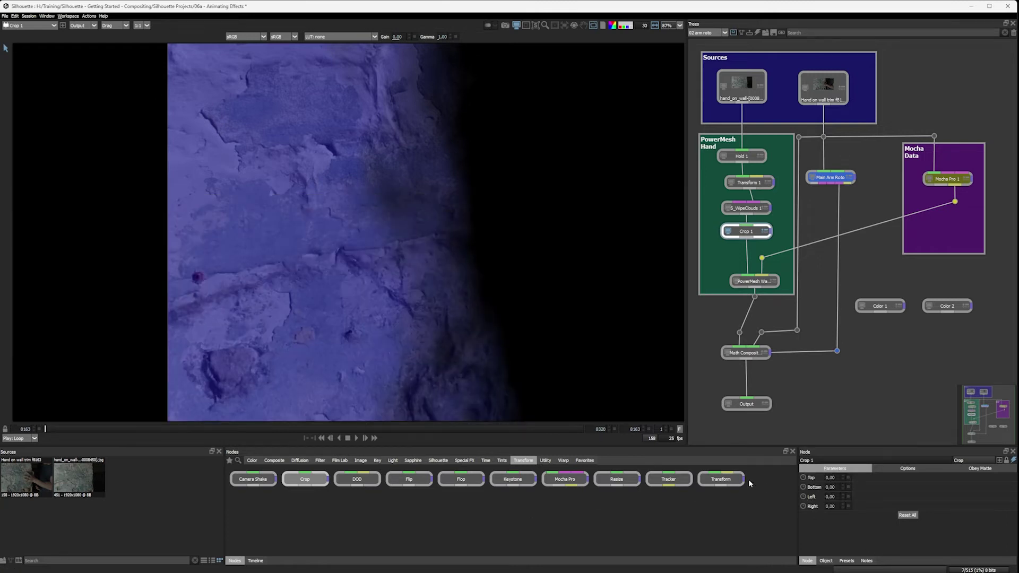
{"action": "key", "text": "a"}
{"action": "key", "text": "a"}
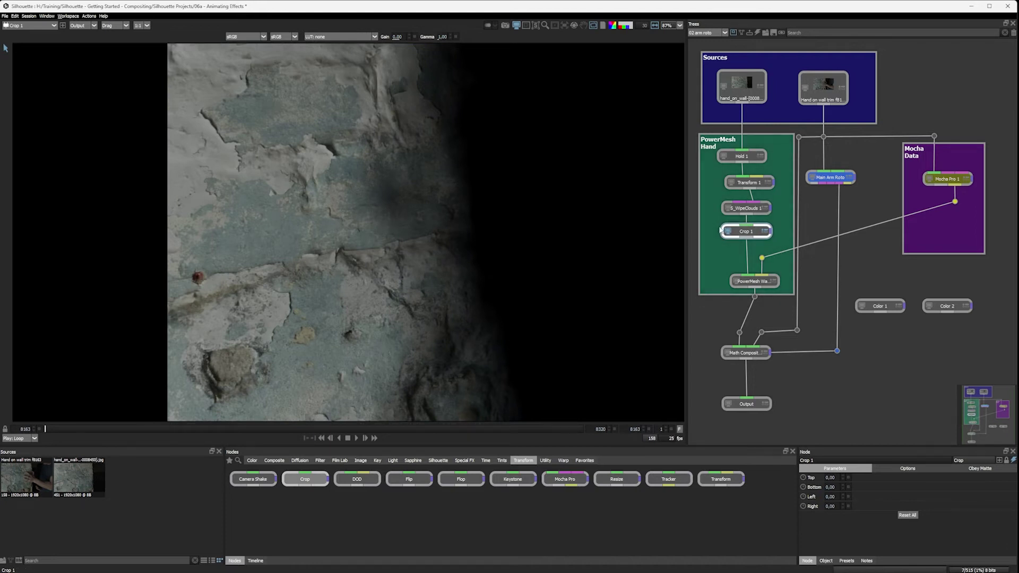
Save the project and play the PowerMesh Warp output to watch the wipe animate.
{"action": "key", "text": "ctrl+s"}
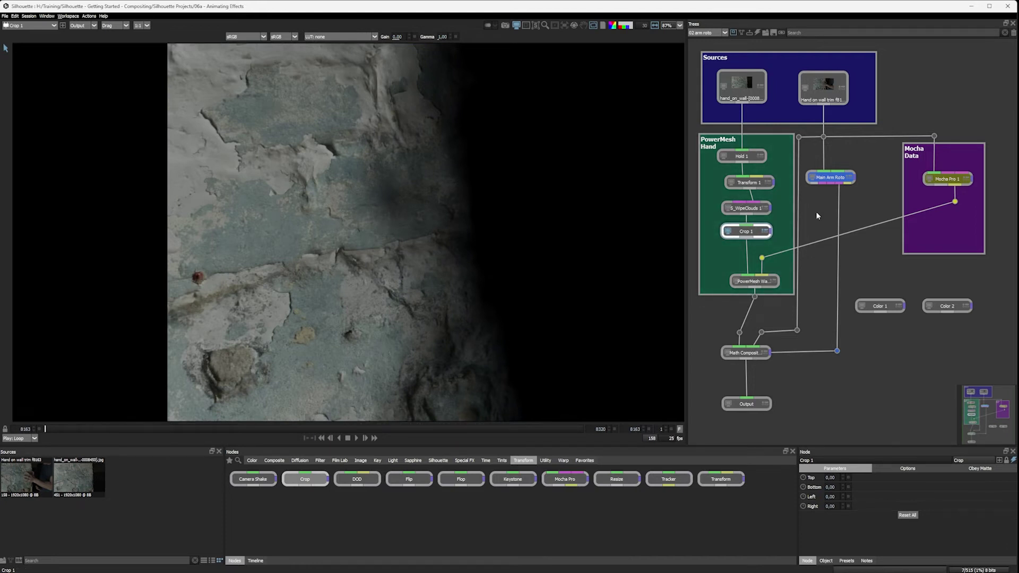
{"action": "left_click", "coordinate": [756, 283]}
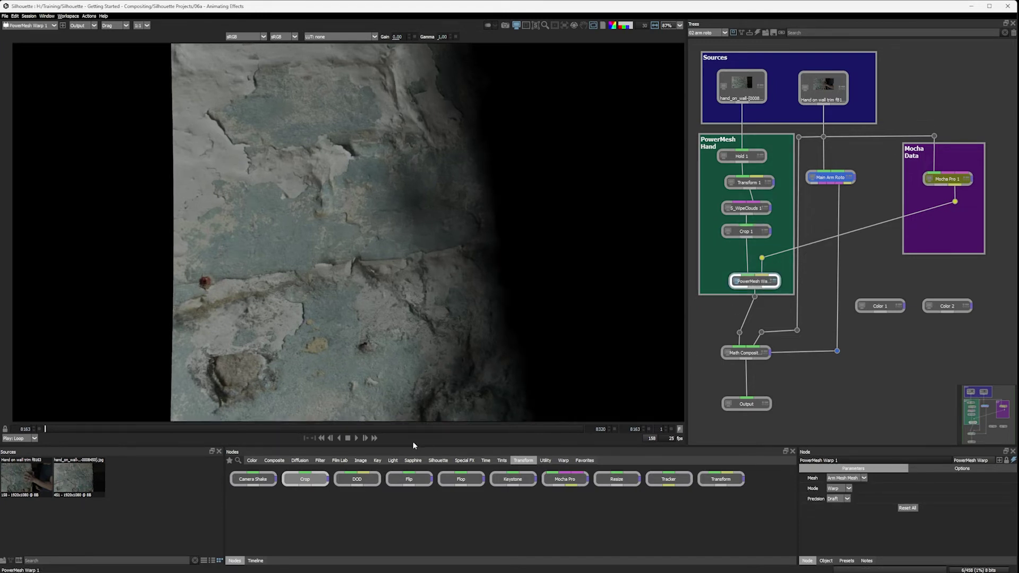
{"action": "left_click", "coordinate": [358, 438]}
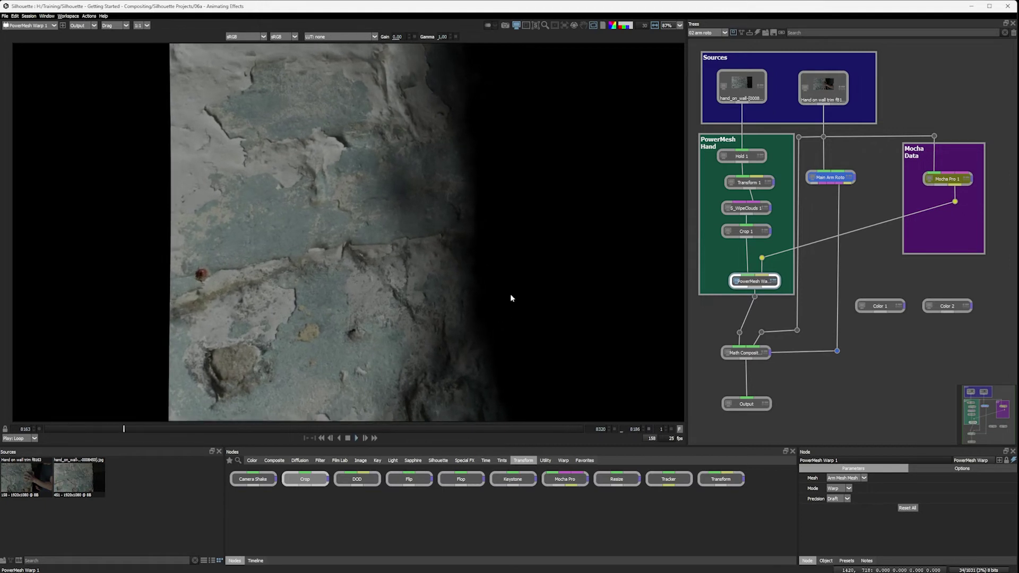
Check the warp's alpha matte during playback, then view Math Composite 1 on an earlier frame.
{"action": "key", "text": "a"}
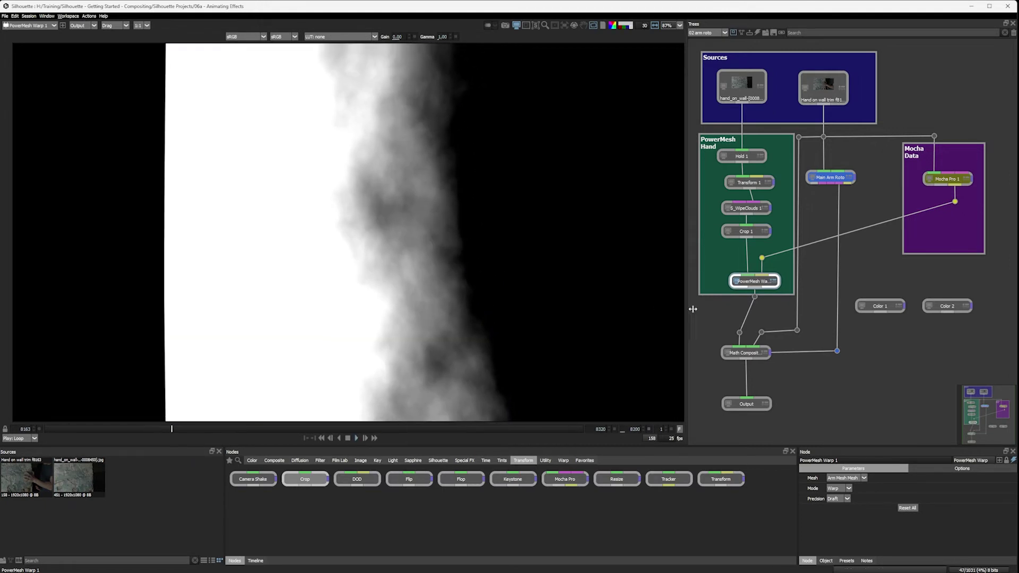
{"action": "key", "text": "a"}
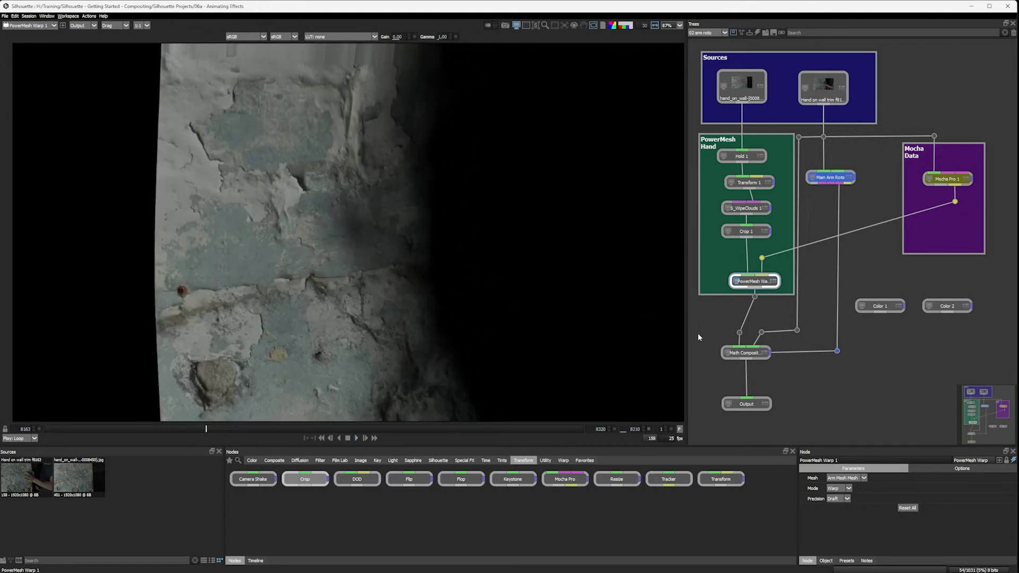
{"action": "left_click", "coordinate": [751, 354]}
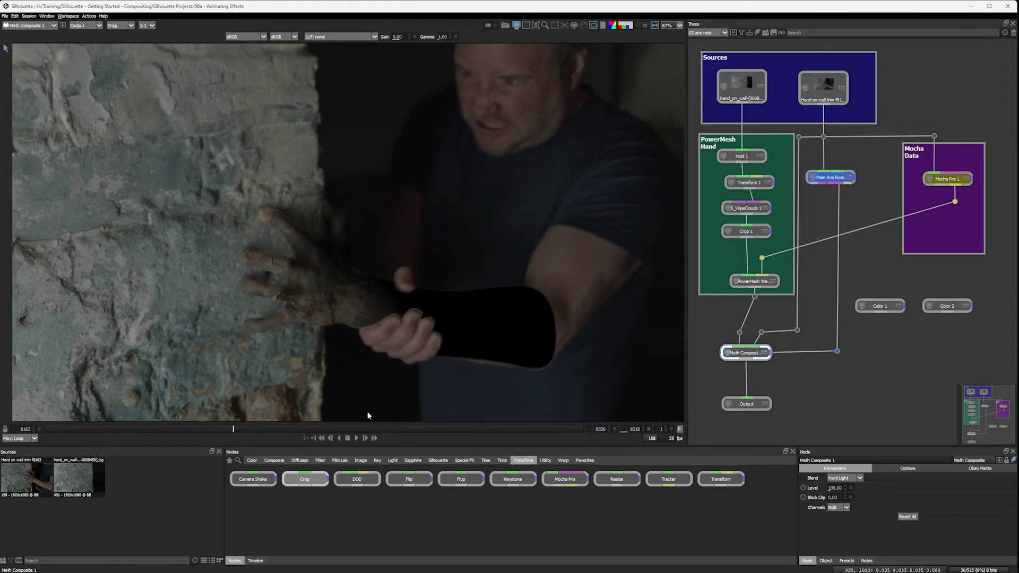
{"action": "left_click", "coordinate": [348, 440]}
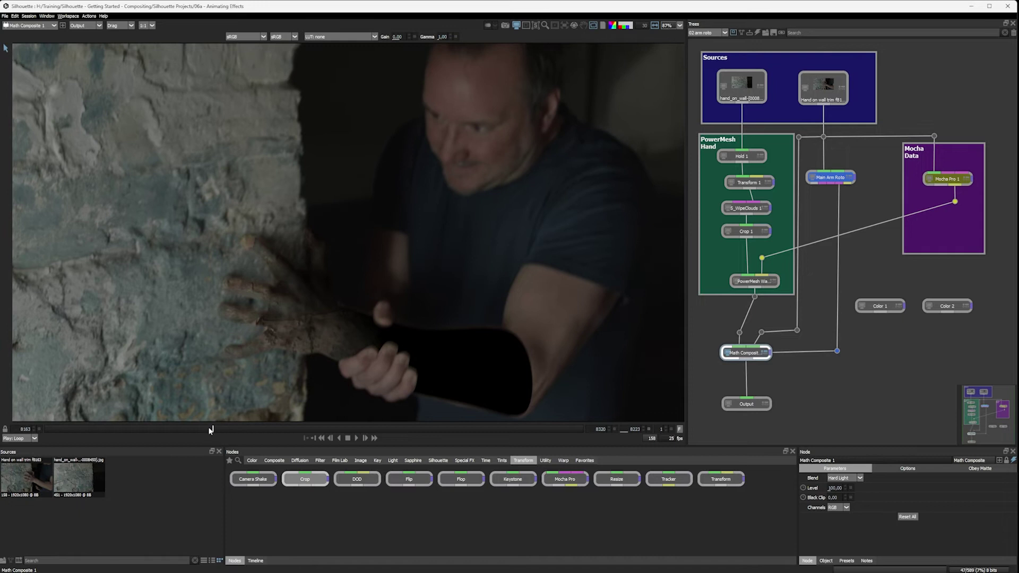
{"action": "left_click_drag", "start_coordinate": [248, 429], "coordinate": [155, 426]}
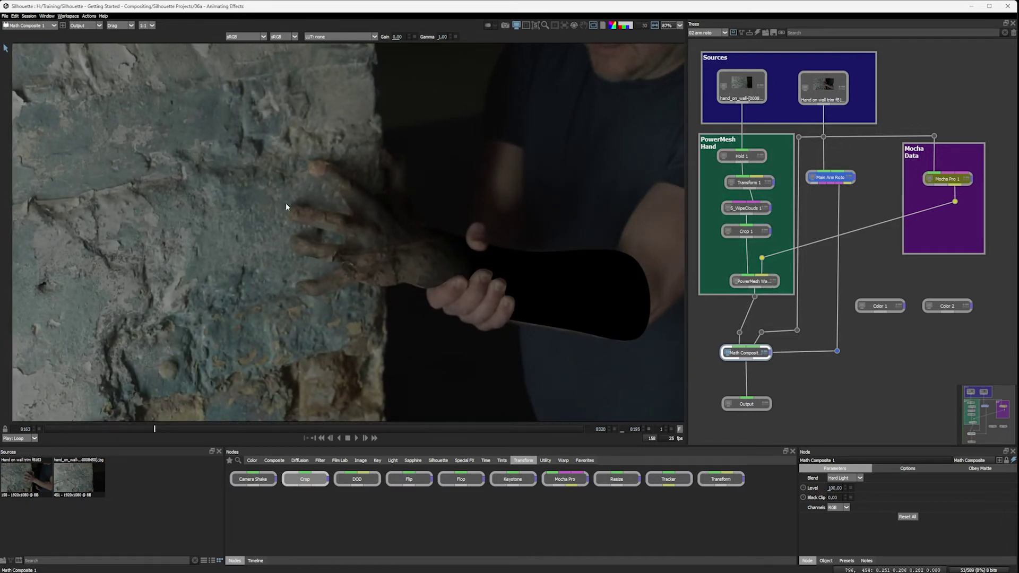
Set the S_WipeClouds 1 Wipe Amount to exactly 0.63.
{"action": "left_click", "coordinate": [766, 209]}
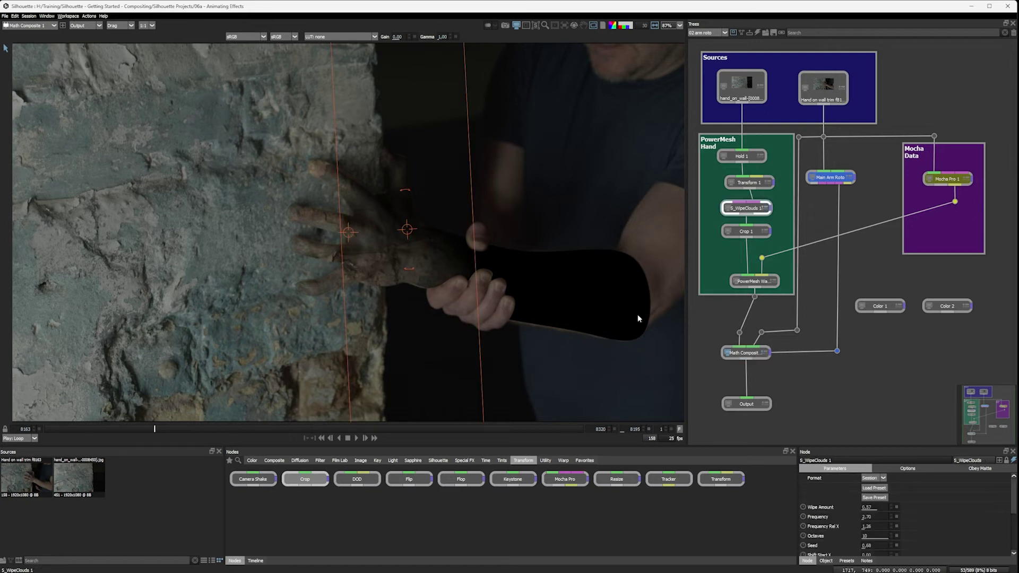
{"action": "mouse_move", "coordinate": [880, 506]}
{"action": "left_mouse_down"}
{"action": "mouse_move", "coordinate": [867, 505]}
{"action": "mouse_move", "coordinate": [876, 504]}
{"action": "left_mouse_up"}
{"action": "left_click", "coordinate": [877, 505]}
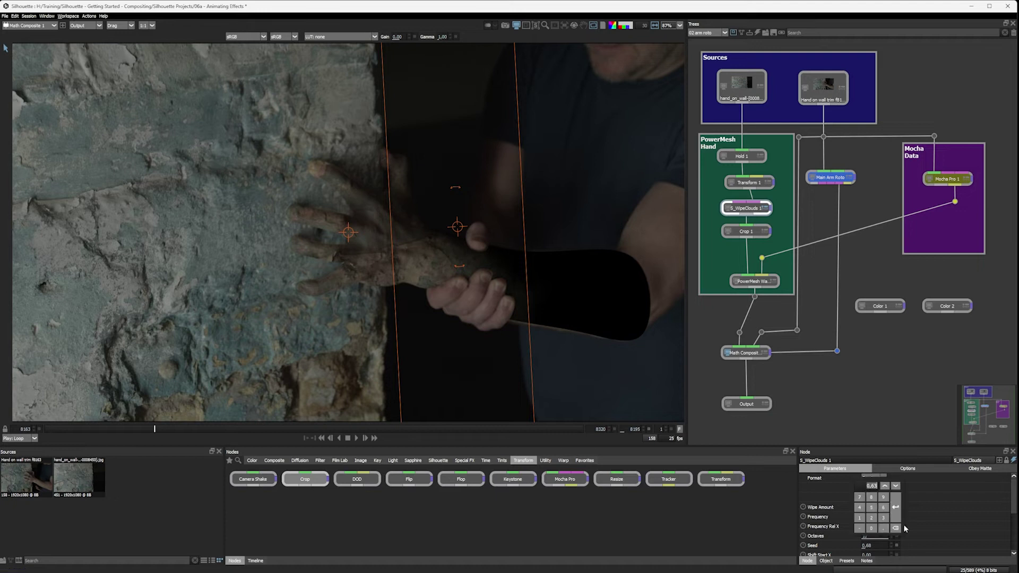
Compare the Math Composite result with the S_WipeClouds 1 output in the viewer.
{"action": "left_click", "coordinate": [748, 354]}
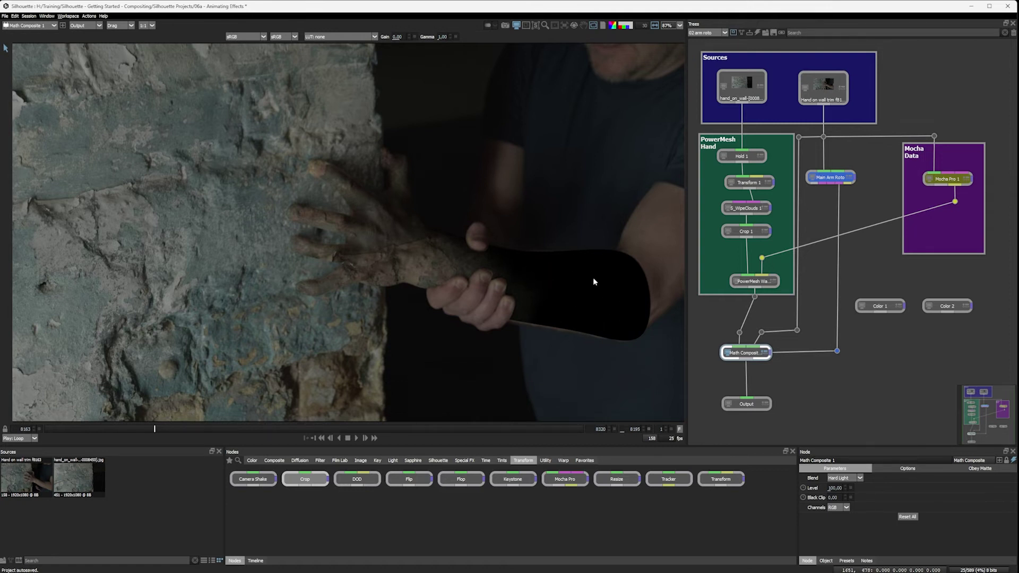
{"action": "left_click", "coordinate": [747, 208]}
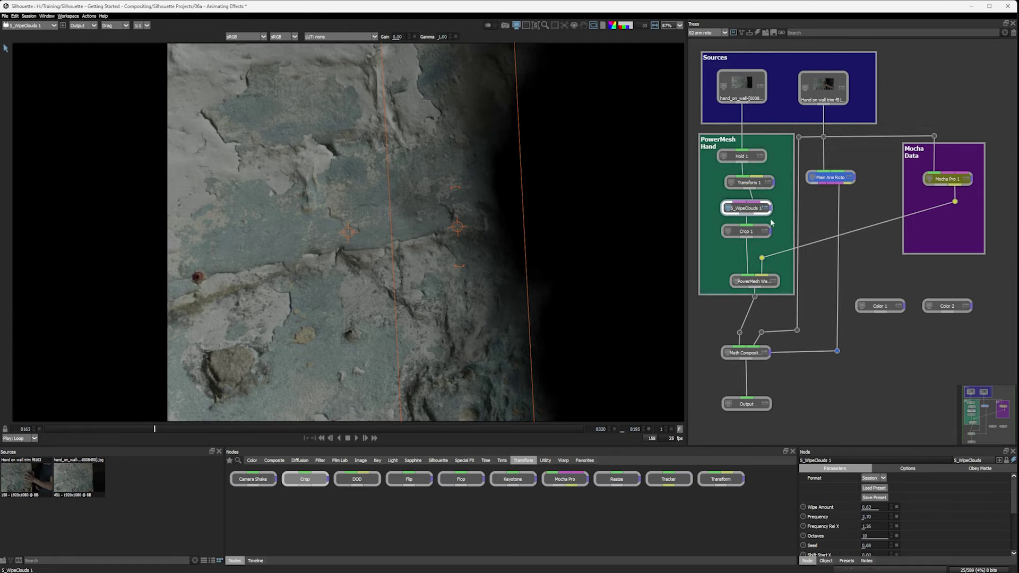
{"action": "left_click", "coordinate": [747, 355]}
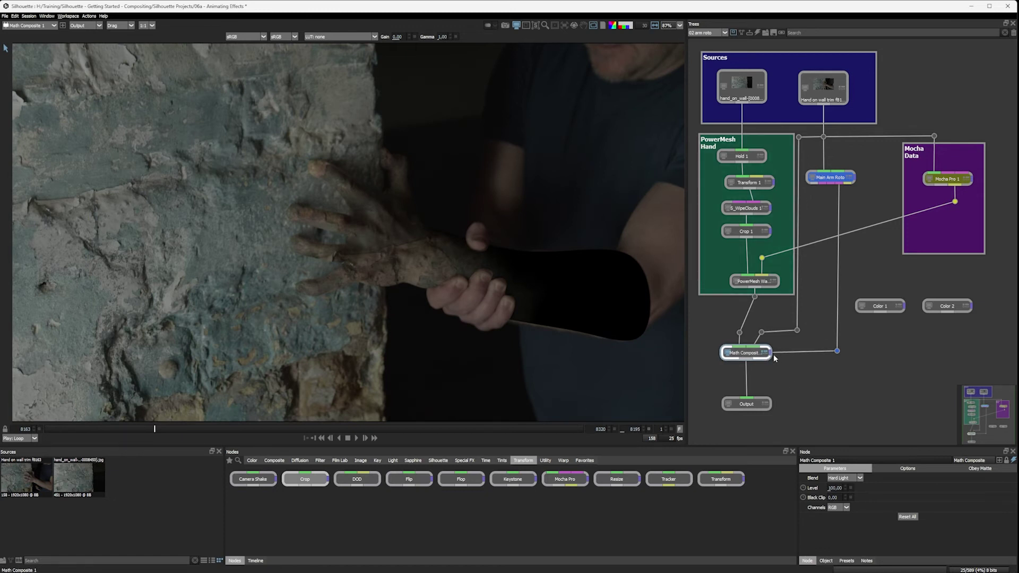
{"action": "left_click", "coordinate": [839, 178]}
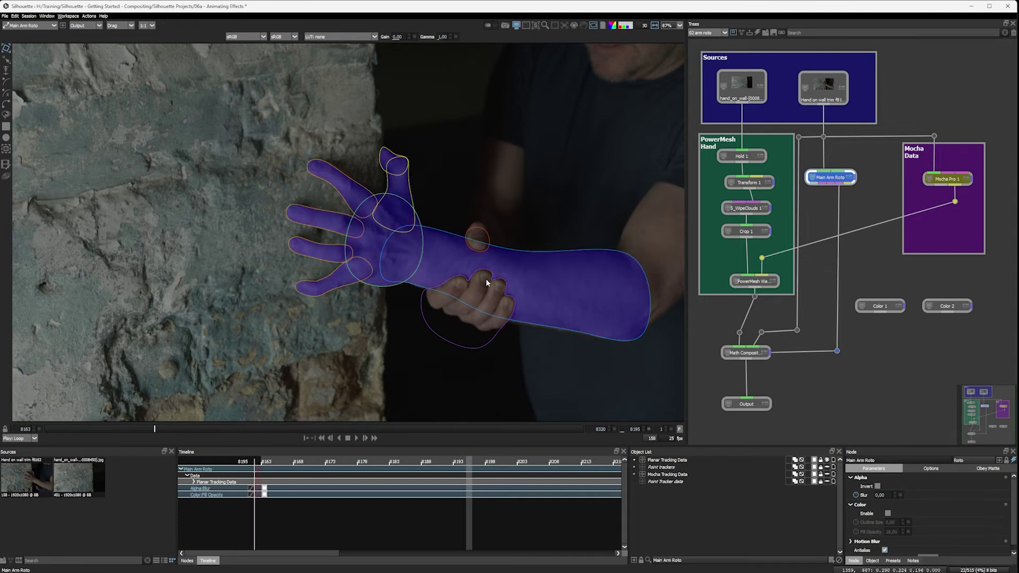
{"action": "key", "text": "a"}
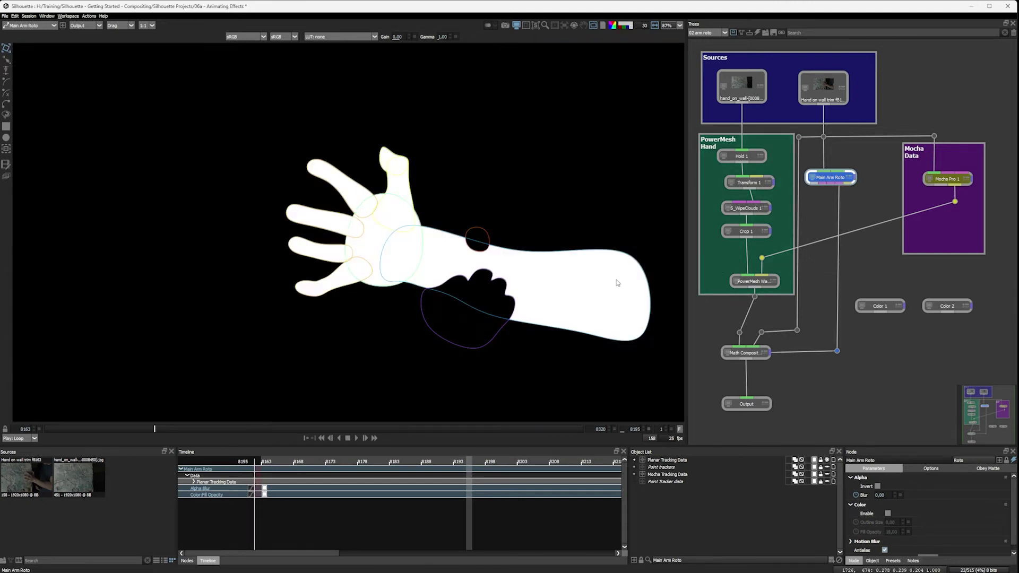
{"action": "key", "text": "a"}
{"action": "left_click", "coordinate": [748, 353]}
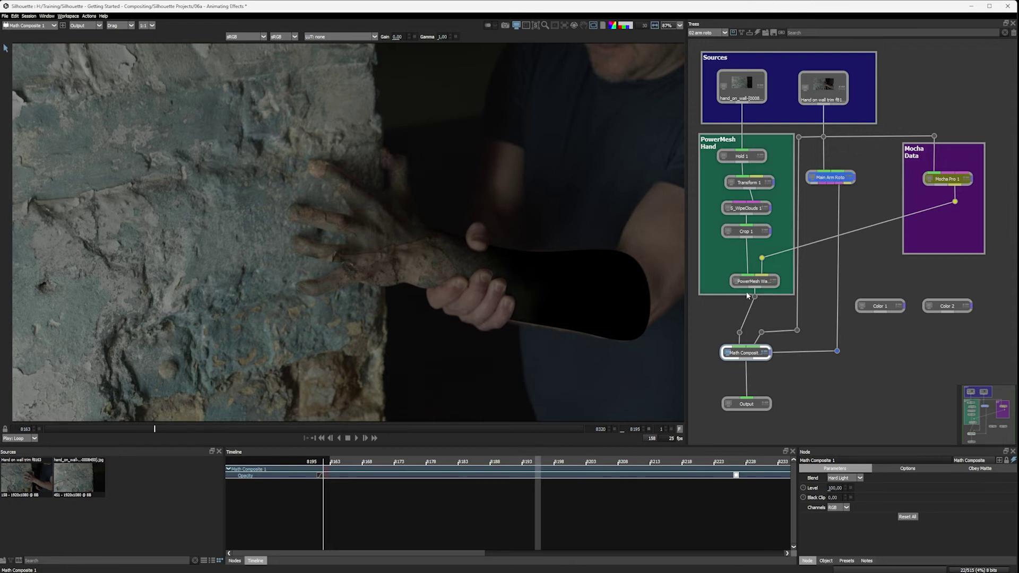
{"action": "left_click", "coordinate": [234, 560]}
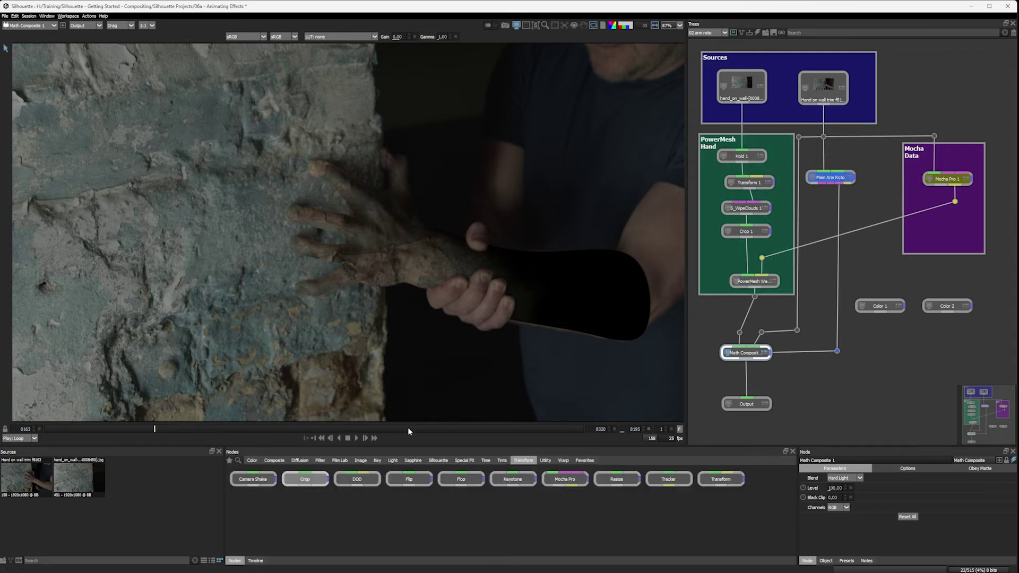
Add an Alpha Composite node wired between Main Arm Roto and the Math Composite.
{"action": "left_click", "coordinate": [274, 462]}
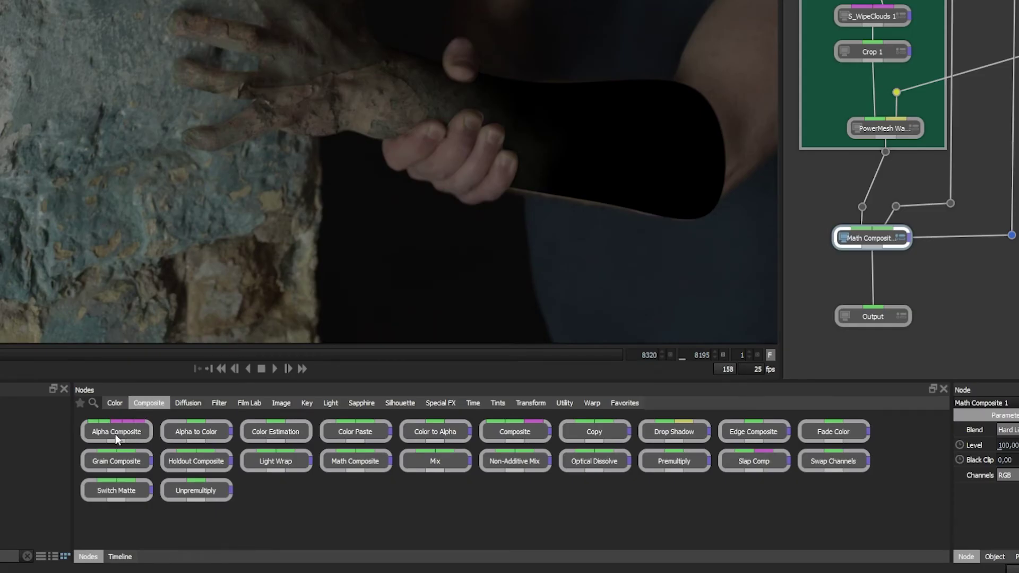
{"action": "left_click_drag", "start_coordinate": [125, 437], "coordinate": [1010, 196]}
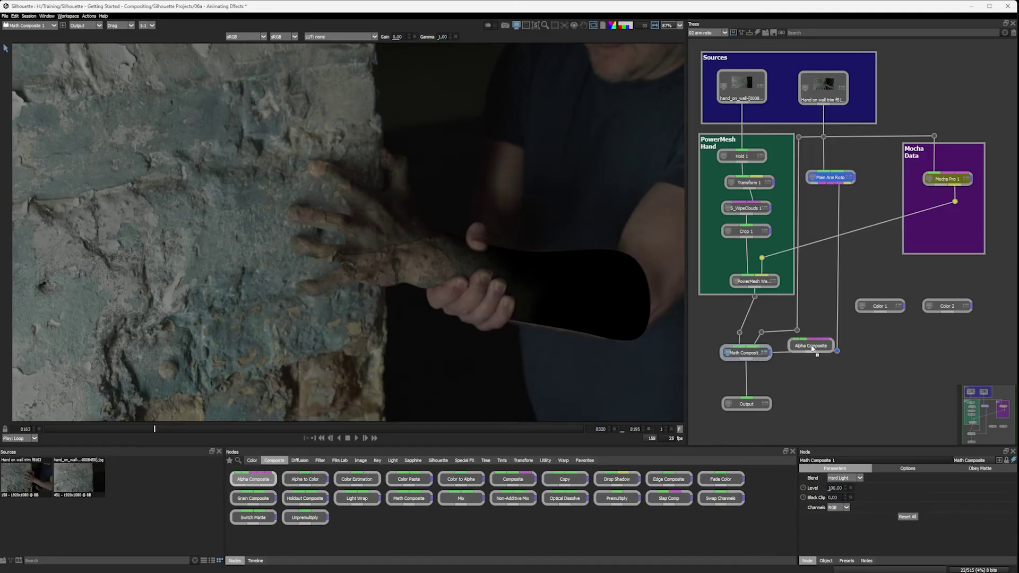
{"action": "left_click_drag", "start_coordinate": [836, 324], "coordinate": [836, 324]}
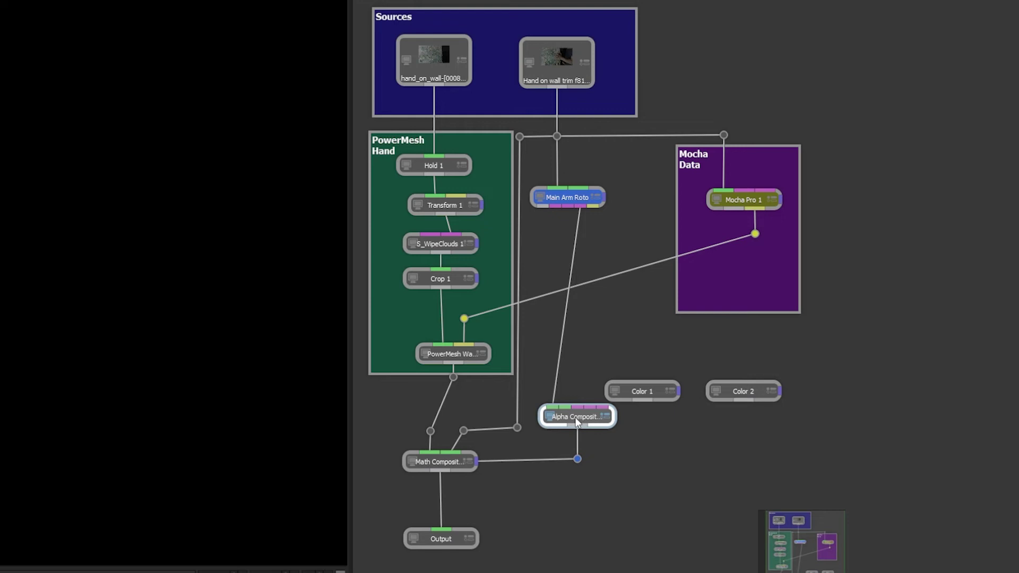
{"action": "mouse_move", "coordinate": [576, 419]}
{"action": "left_mouse_down"}
{"action": "mouse_move", "coordinate": [569, 426]}
{"action": "mouse_move", "coordinate": [566, 412]}
{"action": "left_mouse_up"}
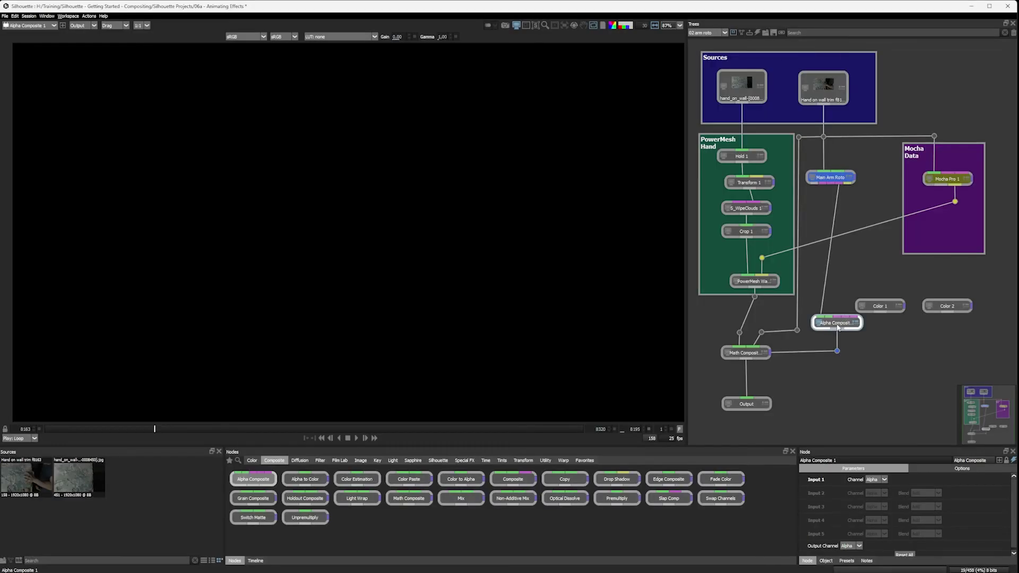
Align Alpha Composite 1 straight beneath Main Arm Roto and view its alpha matte.
{"action": "left_click_drag", "start_coordinate": [837, 326], "coordinate": [829, 321]}
{"action": "left_click_drag", "start_coordinate": [814, 186], "coordinate": [812, 317]}
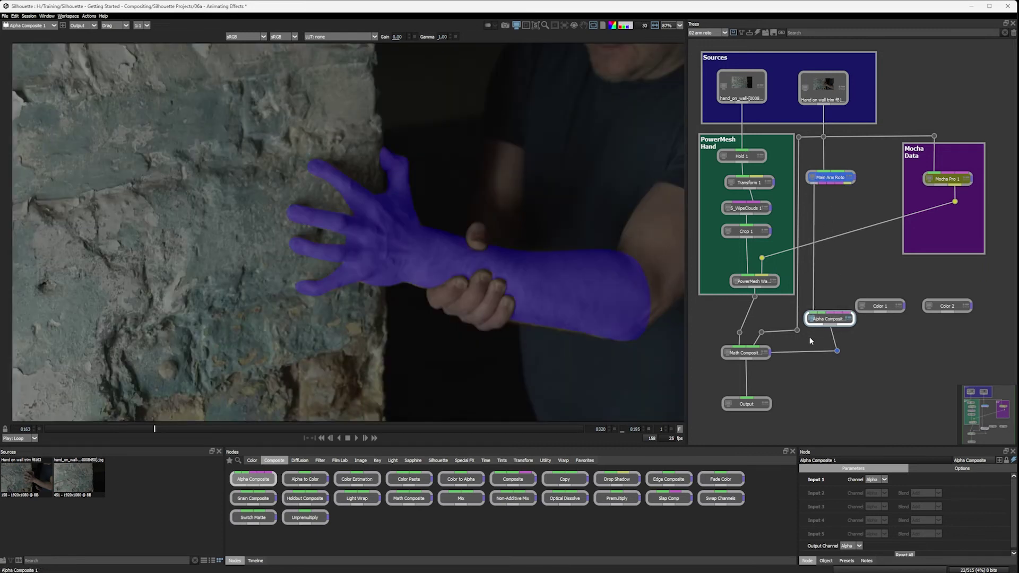
{"action": "key", "text": "a"}
{"action": "key", "text": "a"}
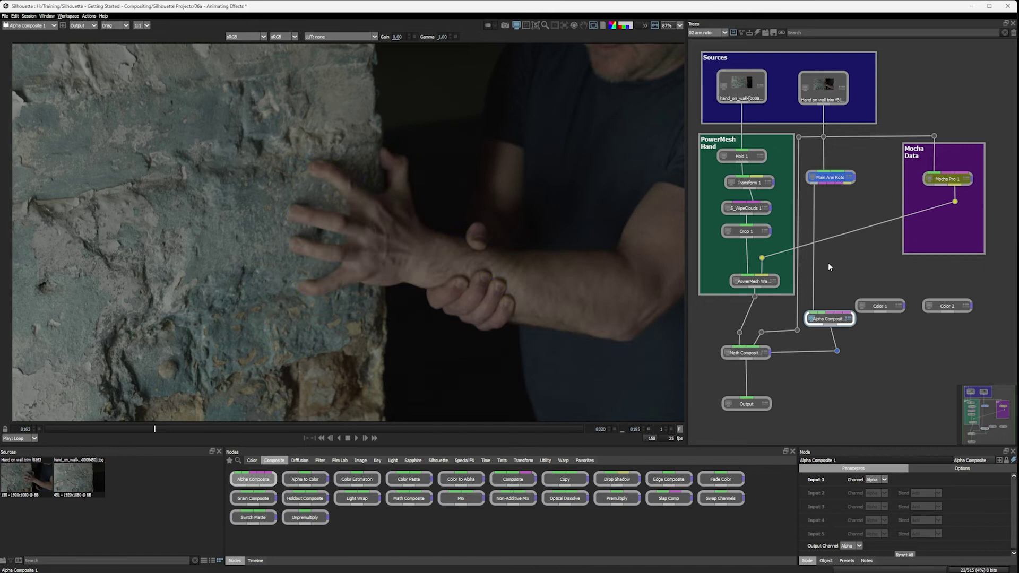
{"action": "key", "text": "a"}
{"action": "key", "text": "a"}
{"action": "key", "text": "a"}
{"action": "key", "text": "a"}
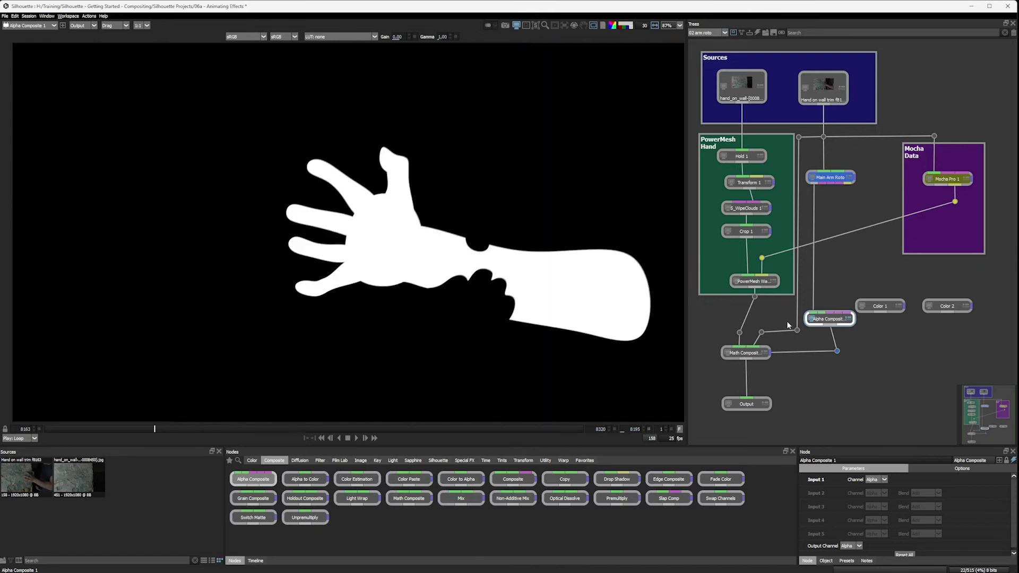
{"action": "key", "text": "a"}
{"action": "key", "text": "a"}
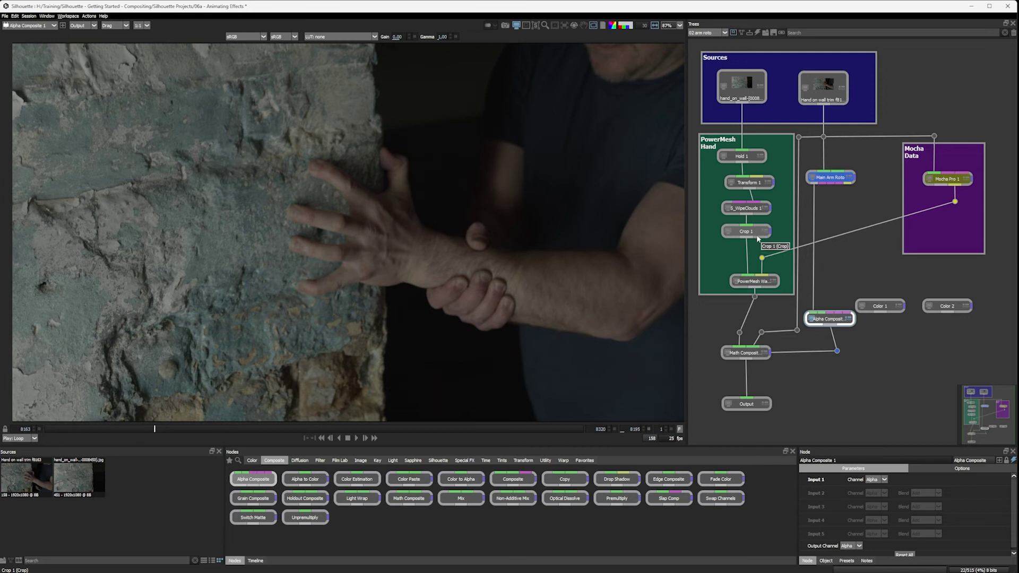
Preview the PowerMesh Warp output on later frames, then view Alpha Composite again.
{"action": "left_click", "coordinate": [753, 282]}
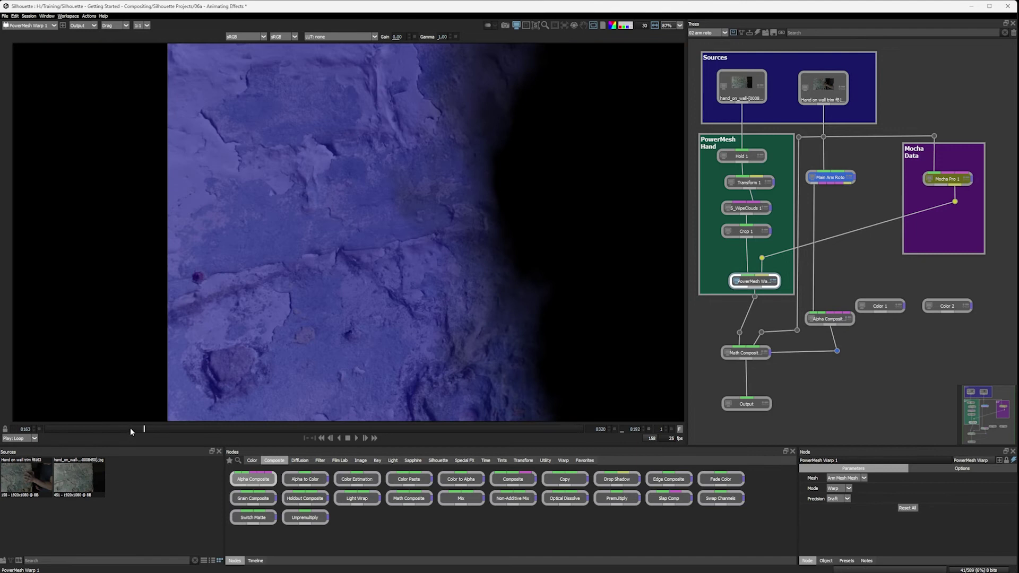
{"action": "mouse_move", "coordinate": [129, 428]}
{"action": "left_mouse_down"}
{"action": "mouse_move", "coordinate": [104, 427]}
{"action": "mouse_move", "coordinate": [284, 430]}
{"action": "mouse_move", "coordinate": [142, 429]}
{"action": "left_mouse_up"}
{"action": "left_click", "coordinate": [833, 320]}
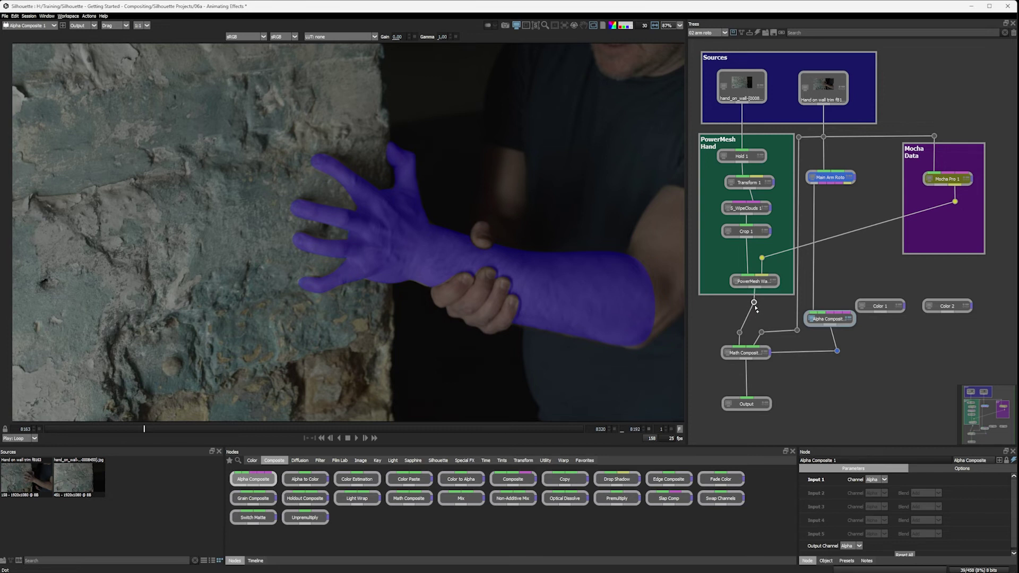
Wire PowerMesh Warp into Alpha Composite Input 2, routed through a Dot above it.
{"action": "left_click_drag", "start_coordinate": [754, 304], "coordinate": [829, 322]}
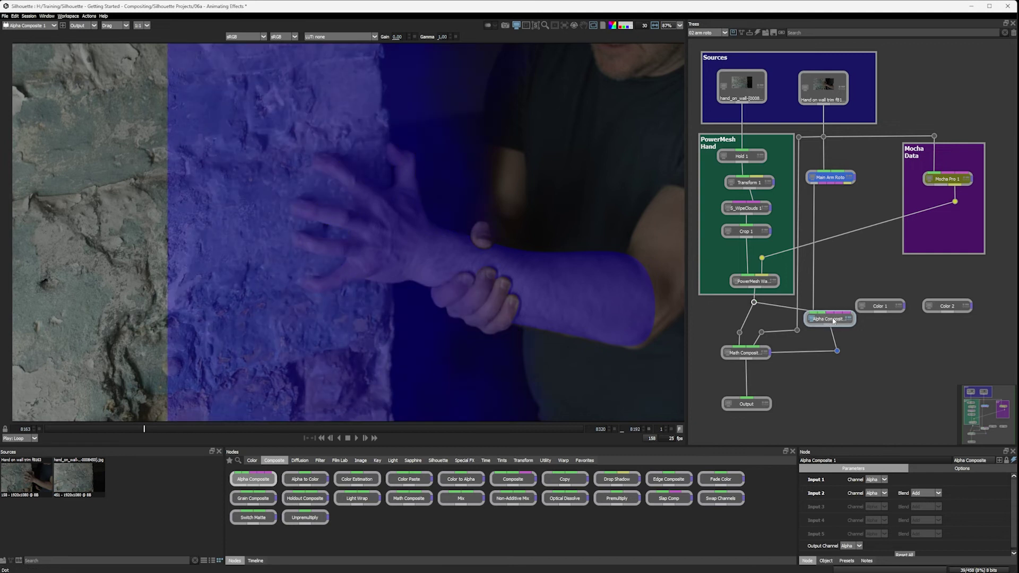
{"action": "left_click", "coordinate": [776, 305], "text": "ctrl"}
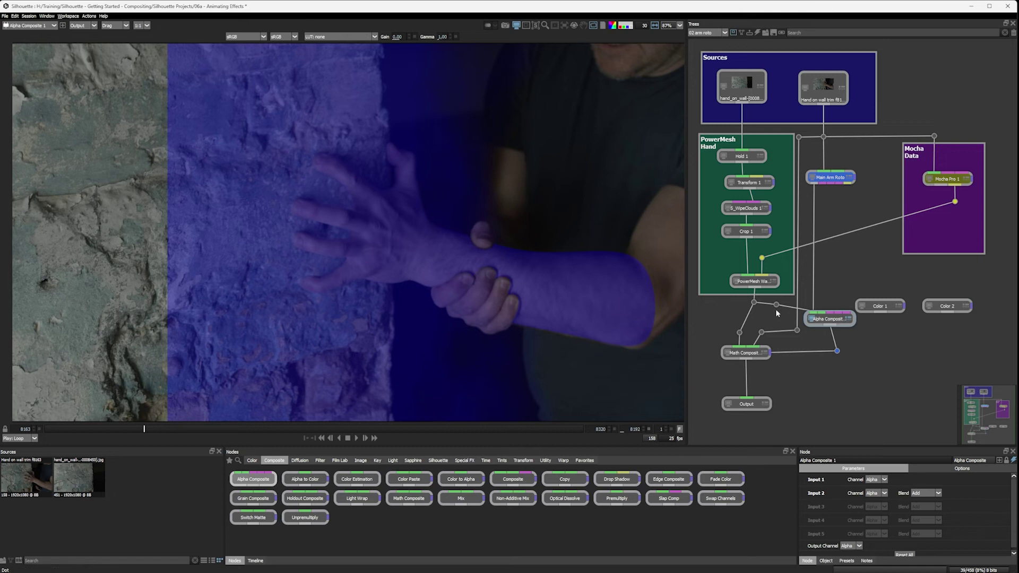
{"action": "left_click_drag", "start_coordinate": [776, 305], "coordinate": [822, 302]}
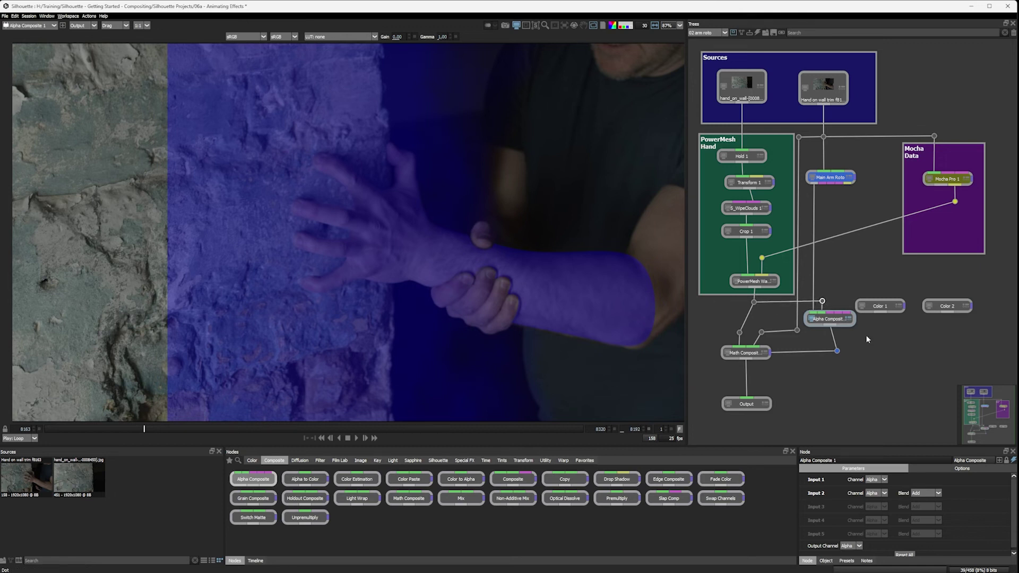
{"action": "left_click", "coordinate": [837, 322]}
In alpha view, try Subtract as the Input 2 Blend and scrub to check.
{"action": "key", "text": "a"}
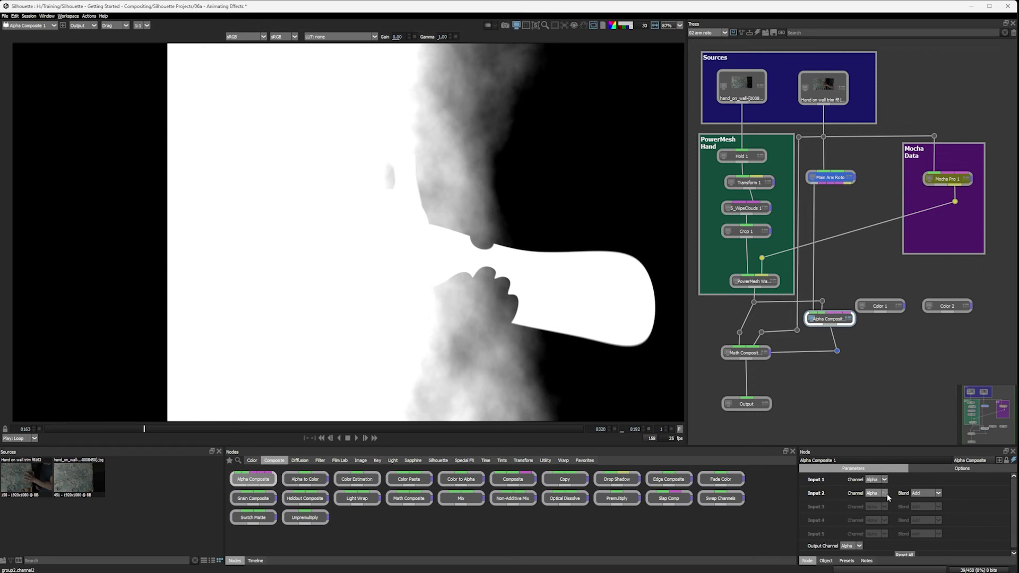
{"action": "left_click", "coordinate": [938, 495]}
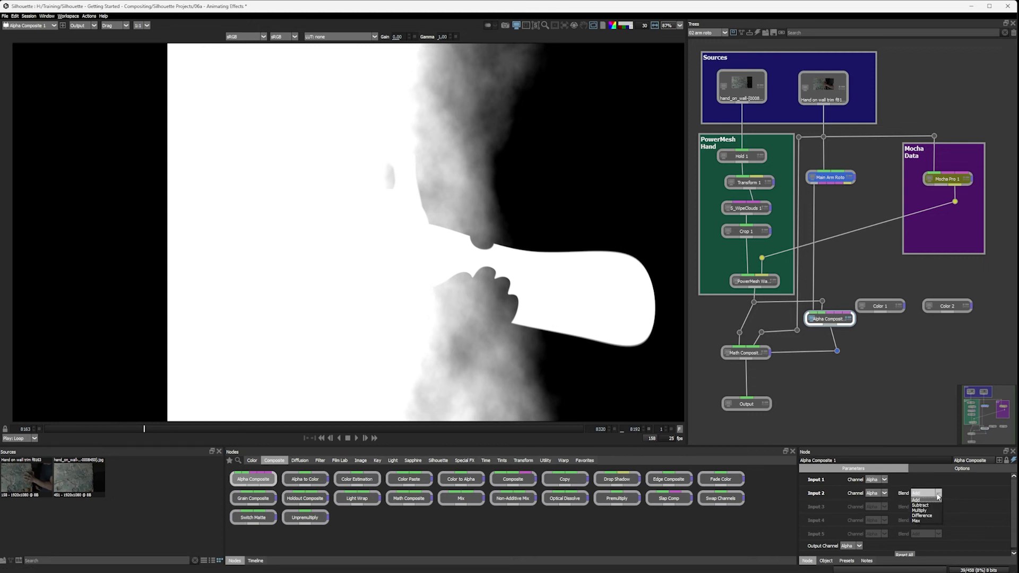
{"action": "left_click", "coordinate": [933, 504]}
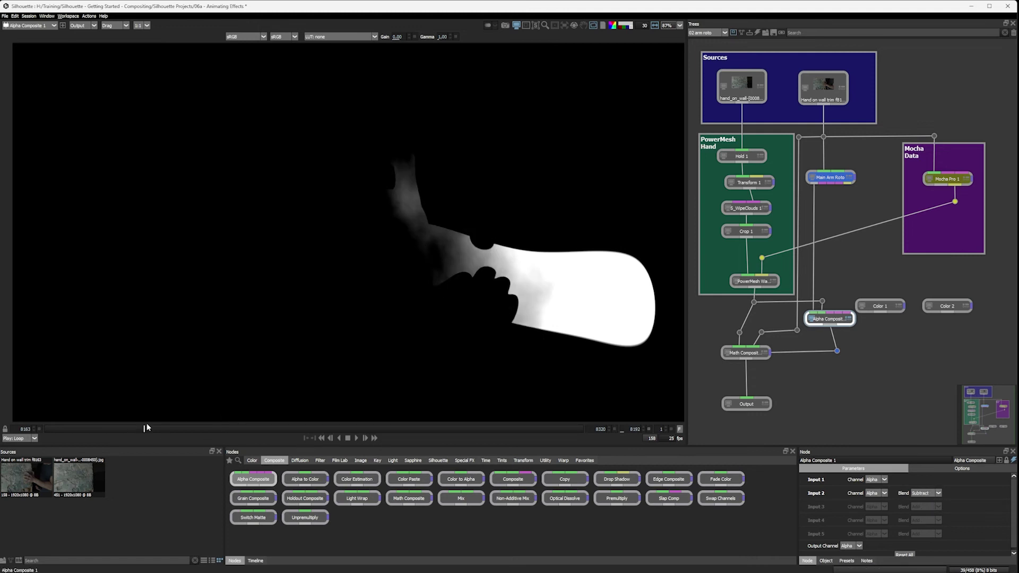
{"action": "left_click_drag", "start_coordinate": [146, 429], "coordinate": [175, 430]}
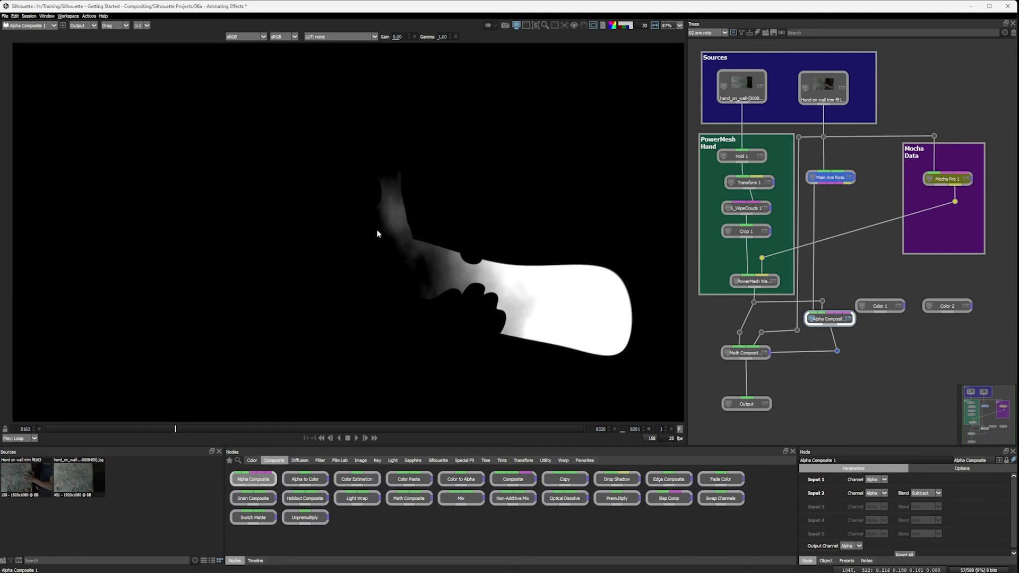
Switch the Input 2 Blend to Multiply and scrub back to check the hand matte.
{"action": "left_click", "coordinate": [926, 493]}
{"action": "left_click", "coordinate": [943, 516]}
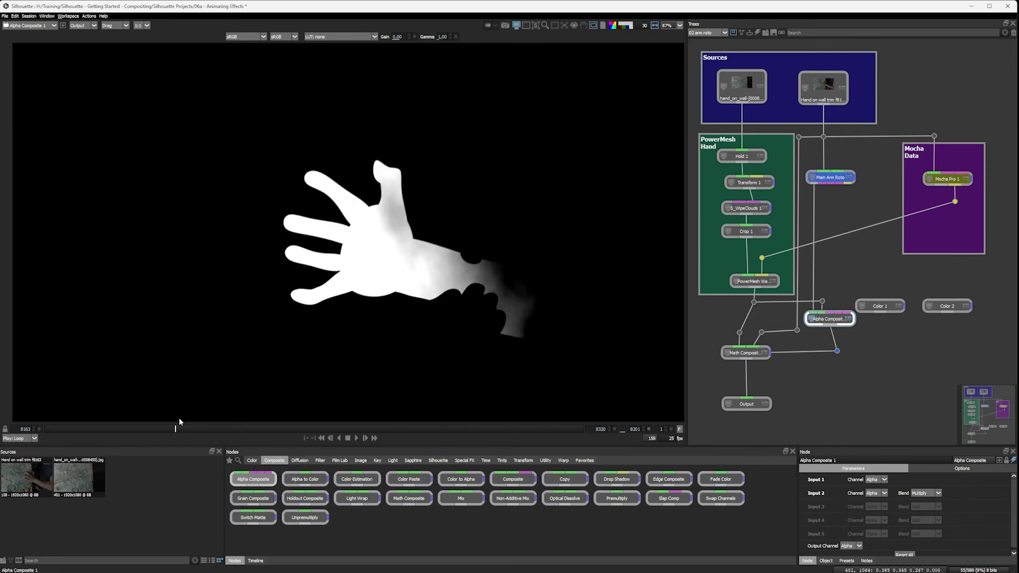
{"action": "left_click_drag", "start_coordinate": [175, 429], "coordinate": [206, 430]}
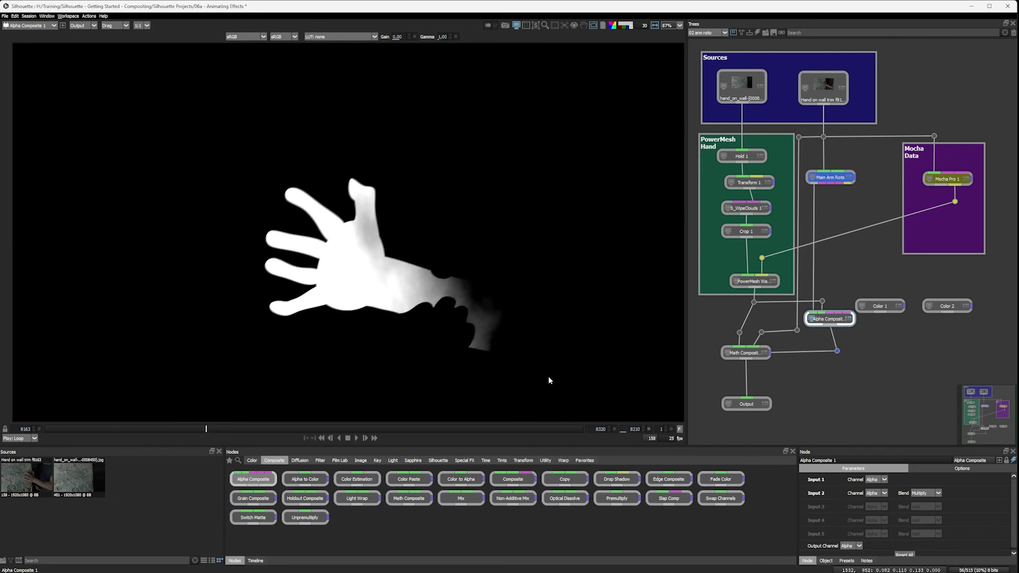
Lower S_WipeClouds 1 Wipe Amount to about 0.53 and return to the RGB view.
{"action": "left_click", "coordinate": [766, 210]}
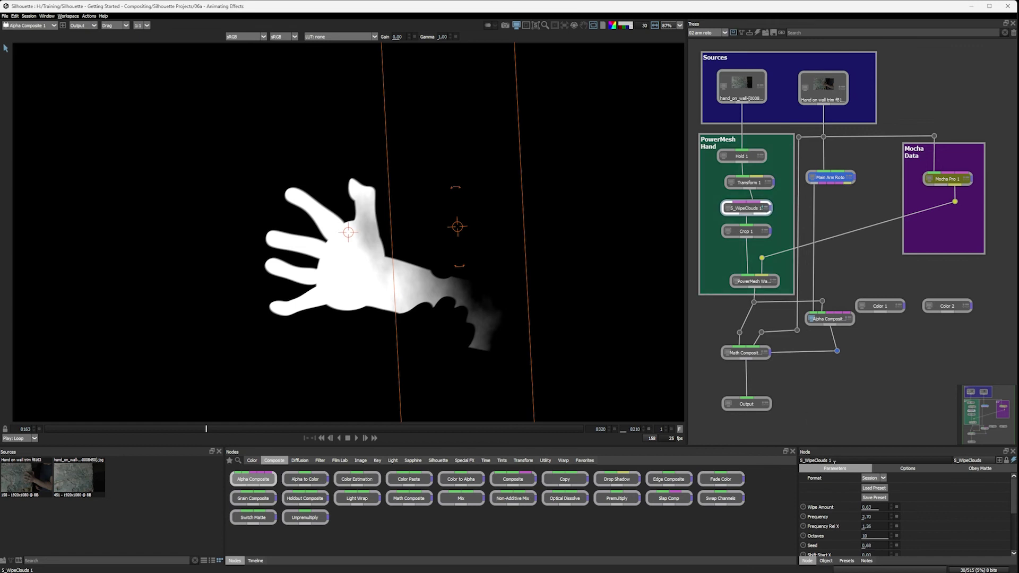
{"action": "mouse_move", "coordinate": [863, 507]}
{"action": "left_mouse_down"}
{"action": "mouse_move", "coordinate": [844, 507]}
{"action": "mouse_move", "coordinate": [866, 507]}
{"action": "left_mouse_up"}
{"action": "mouse_move", "coordinate": [866, 507]}
{"action": "left_mouse_down"}
{"action": "mouse_move", "coordinate": [852, 507]}
{"action": "mouse_move", "coordinate": [867, 506]}
{"action": "left_mouse_up"}
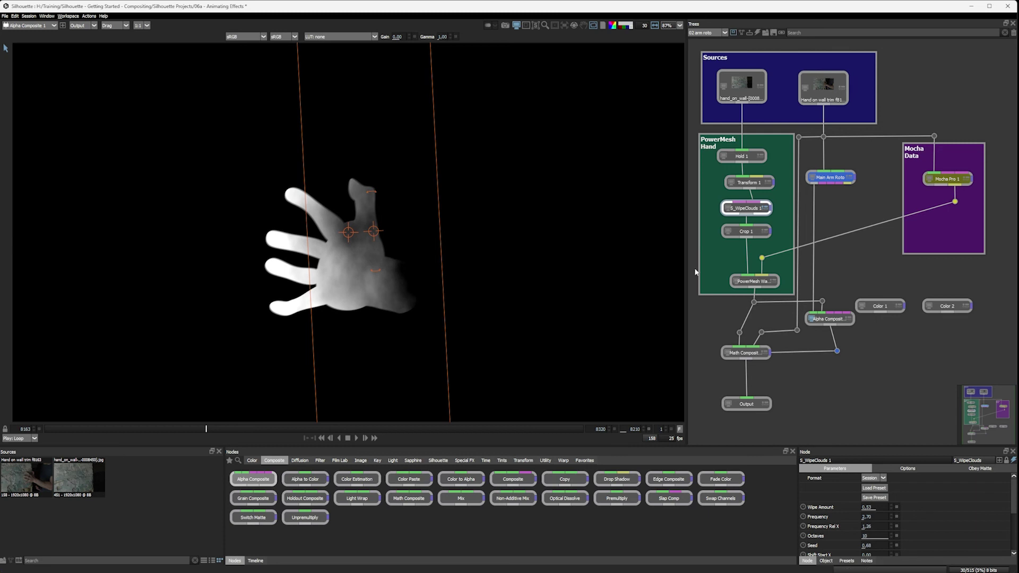
{"action": "key", "text": "a"}
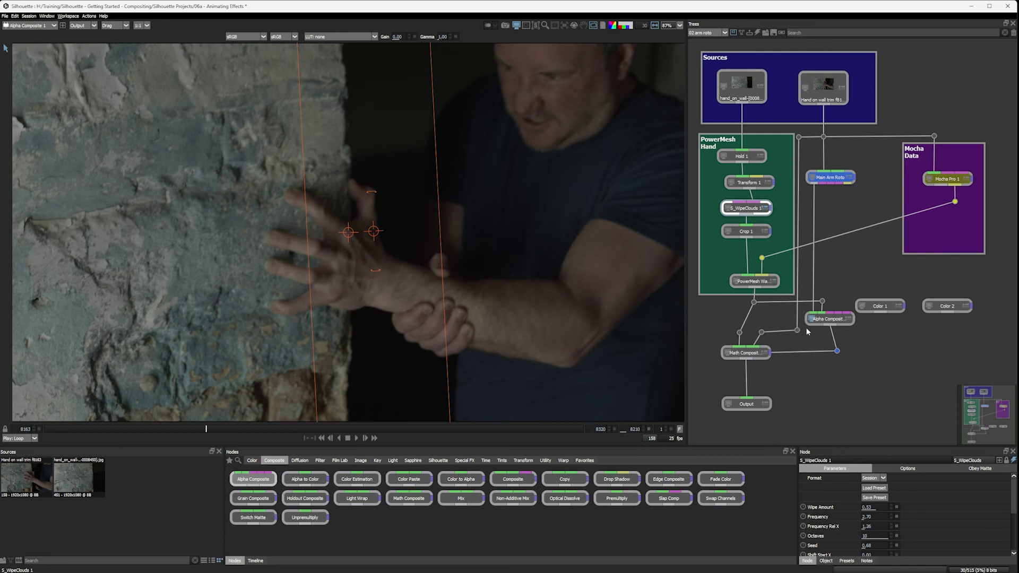
Viewing the Math Composite, key a lower Wipe Amount (0.35) on an earlier frame.
{"action": "left_click", "coordinate": [749, 353]}
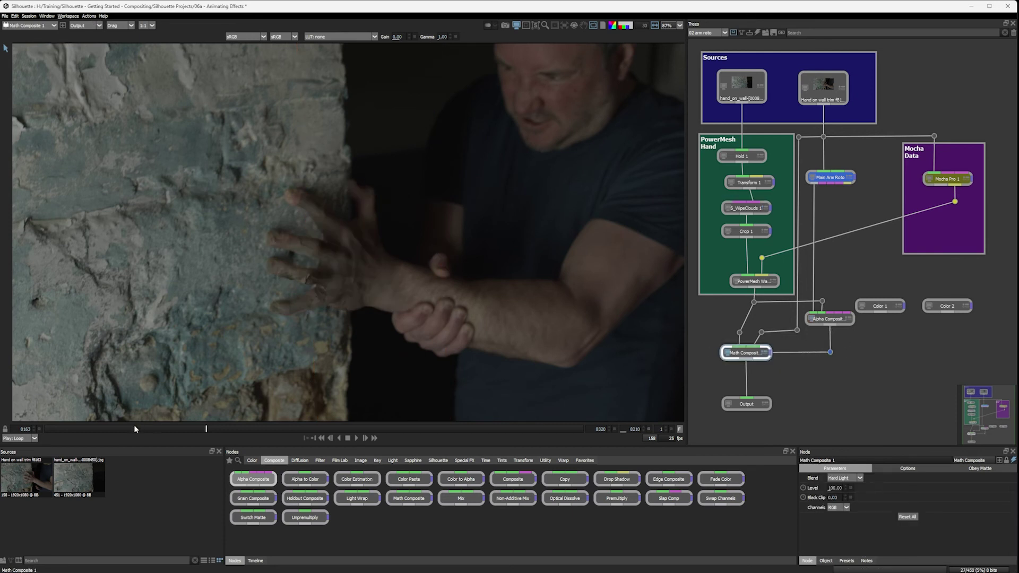
{"action": "left_click_drag", "start_coordinate": [135, 429], "coordinate": [76, 431]}
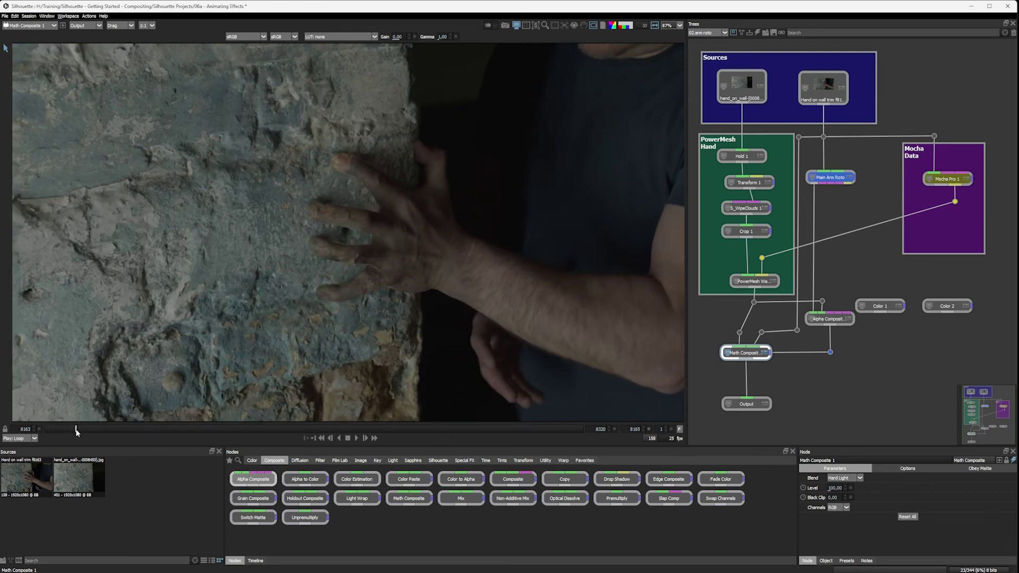
{"action": "left_click", "coordinate": [764, 209]}
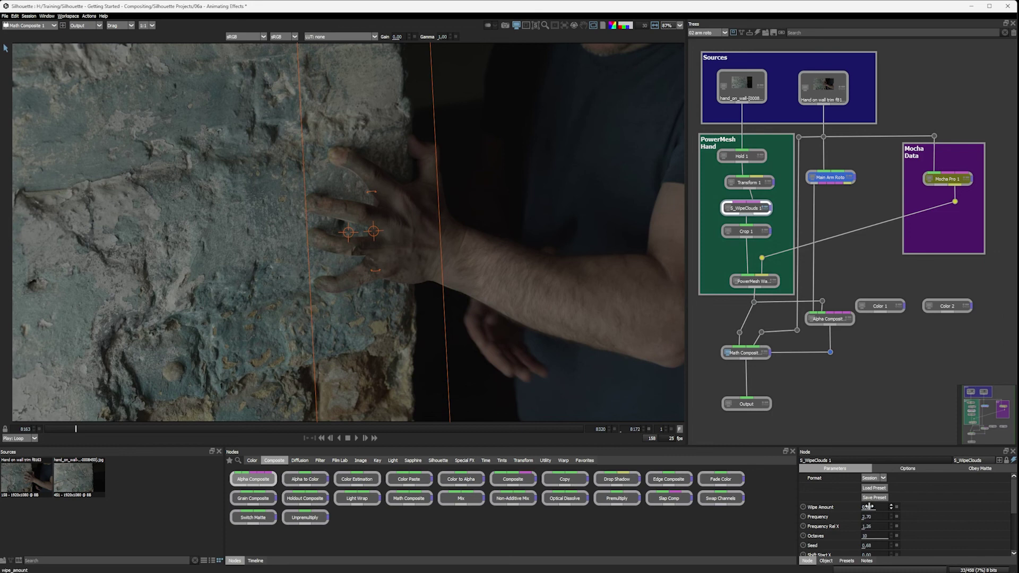
{"action": "left_click_drag", "start_coordinate": [862, 506], "coordinate": [859, 507]}
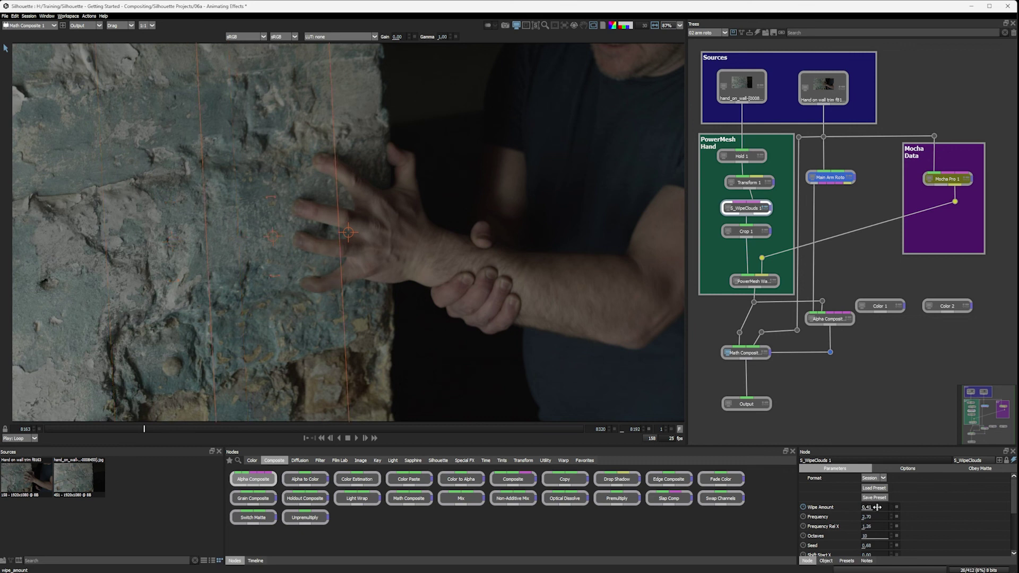
Key Wipe Amount at 0.45, then 0.81 on a later frame.
{"action": "left_click_drag", "start_coordinate": [877, 507], "coordinate": [883, 507]}
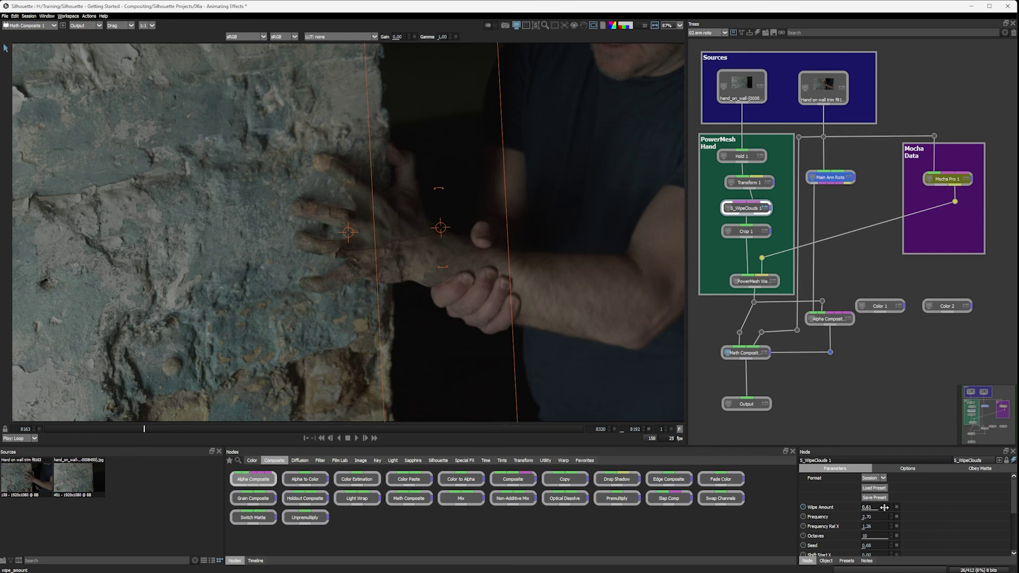
{"action": "left_click_drag", "start_coordinate": [884, 508], "coordinate": [881, 507]}
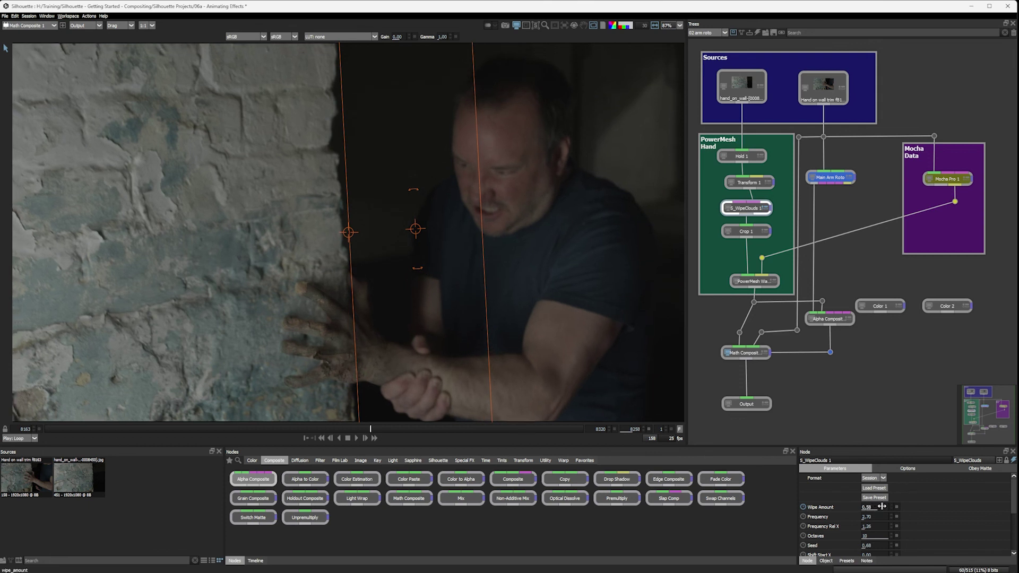
{"action": "left_click_drag", "start_coordinate": [883, 507], "coordinate": [888, 506]}
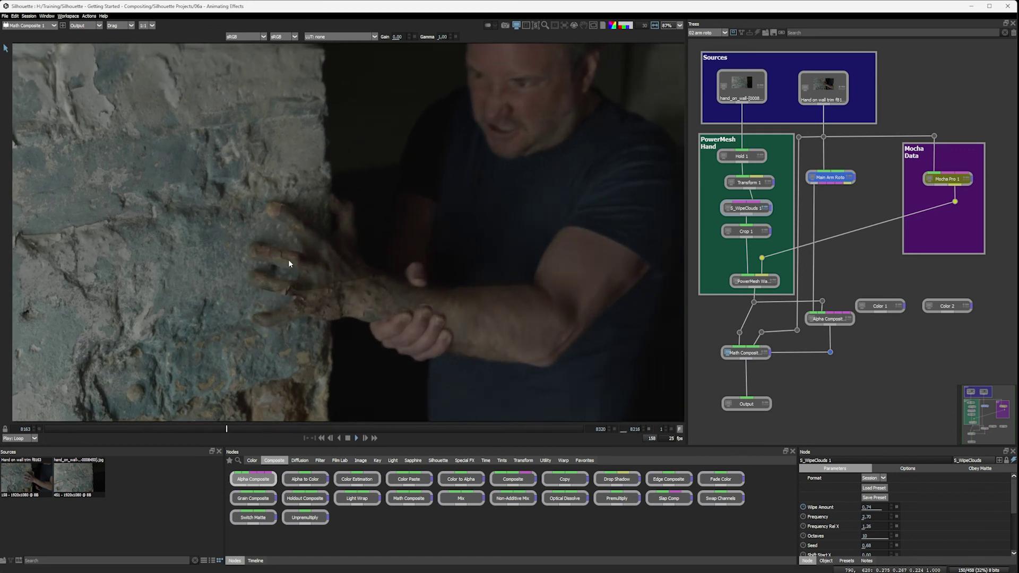
Show the Timeline with the S_WipeClouds 1 Wipe Amount keyframes using Shift+T.
{"action": "key", "text": "shift+t"}
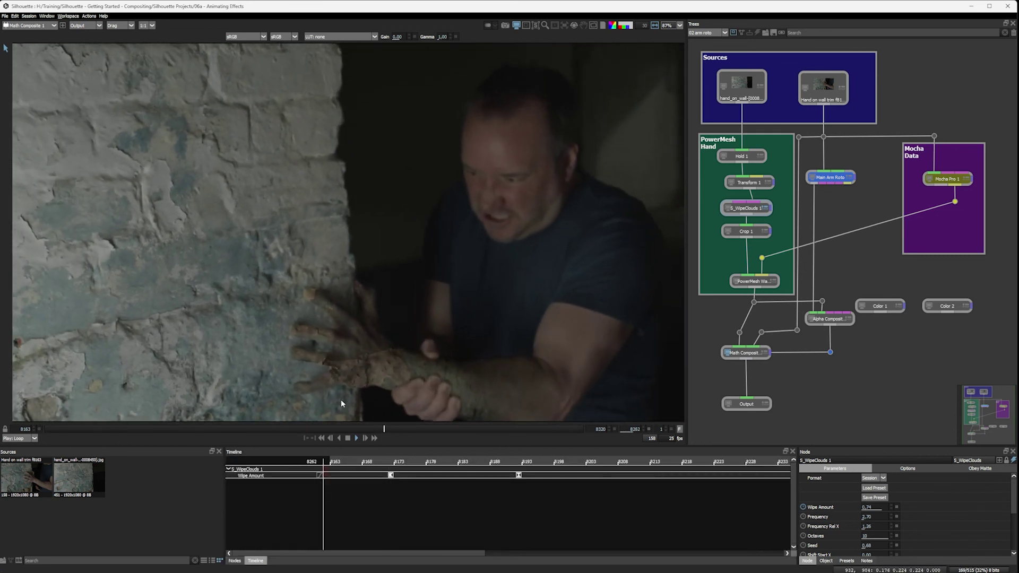